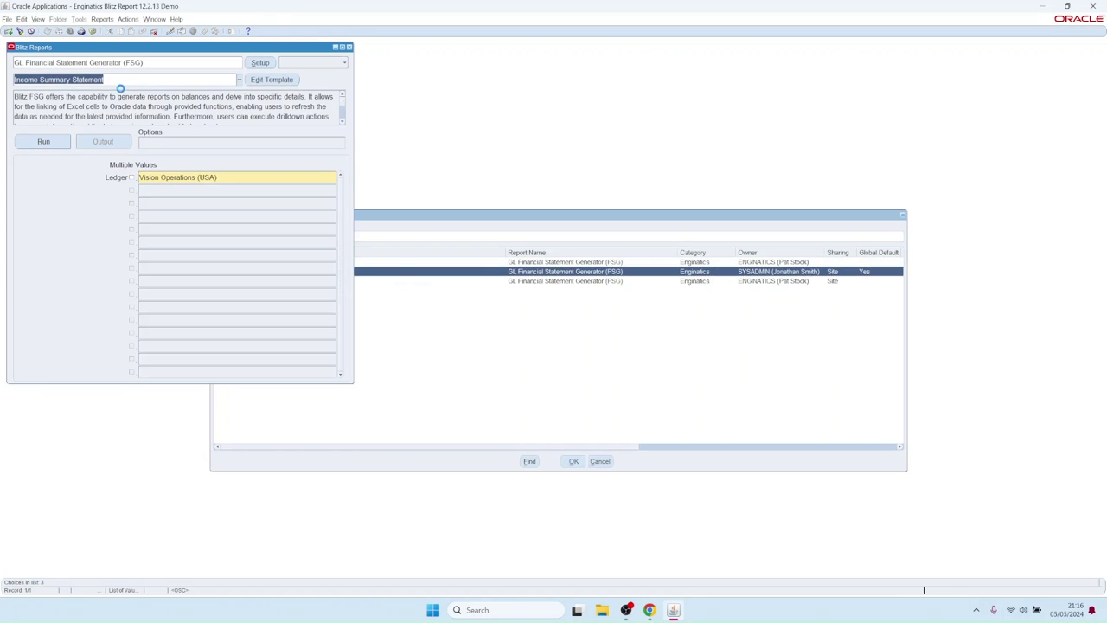
- Run the GL Financial Statement Generator (FSG) report for the Vision Operations (USA) ledger with the Default template
{"action": "key", "text": "Return"}
{"action": "left_click", "coordinate": [44, 142]}
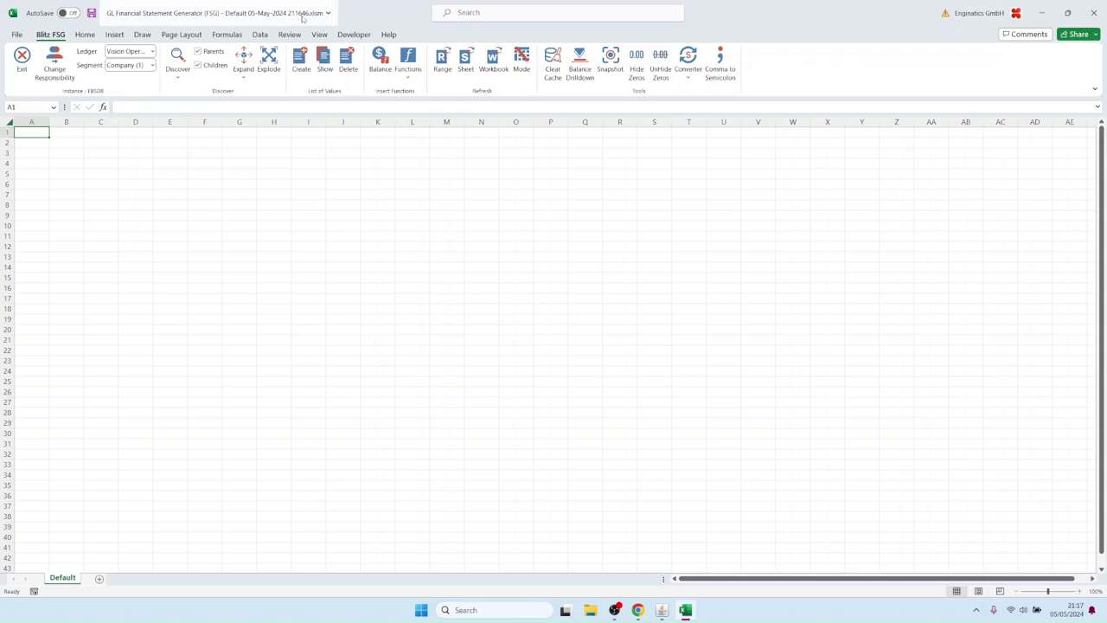
- Discover all values of the Account (3) segment downward from cell A2 and auto-fit the description column B
{"action": "left_click", "coordinate": [28, 146]}
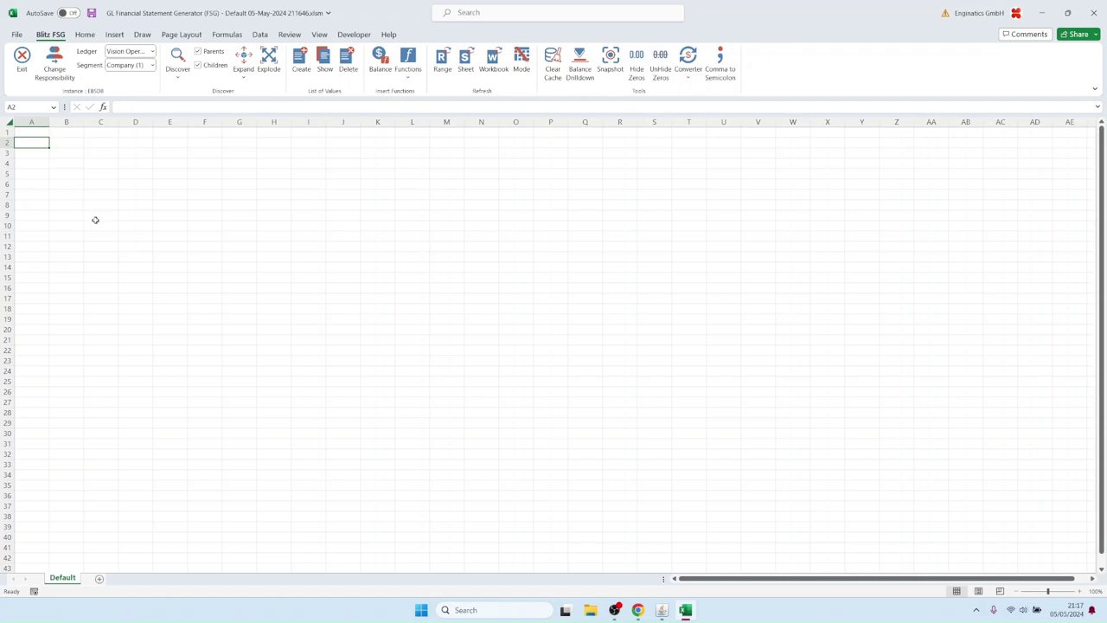
{"action": "left_click", "coordinate": [135, 66]}
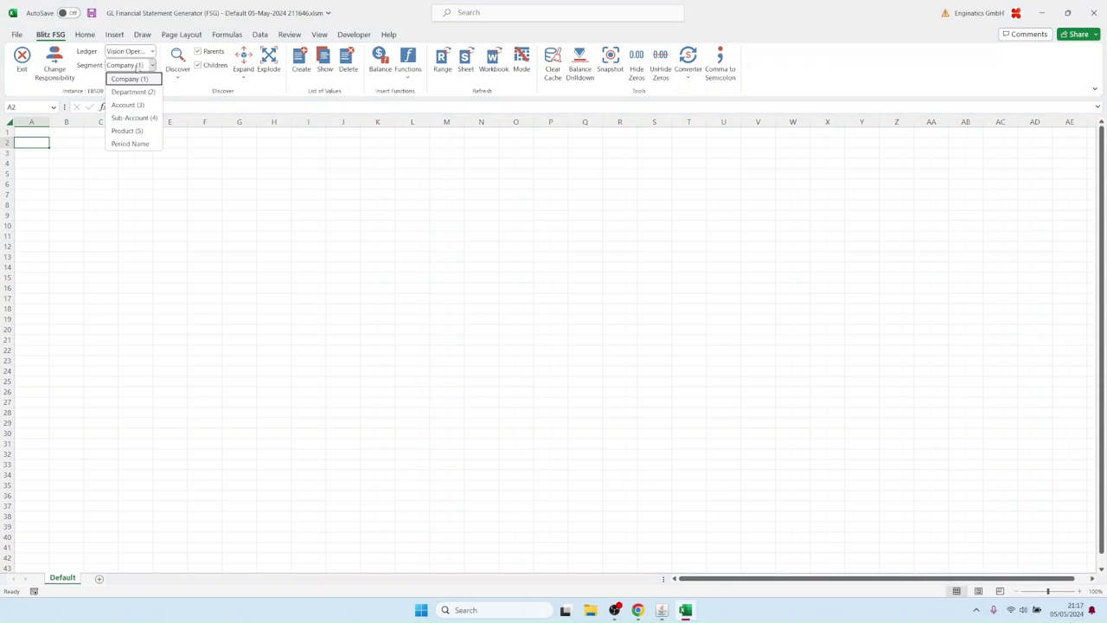
{"action": "left_click", "coordinate": [128, 104]}
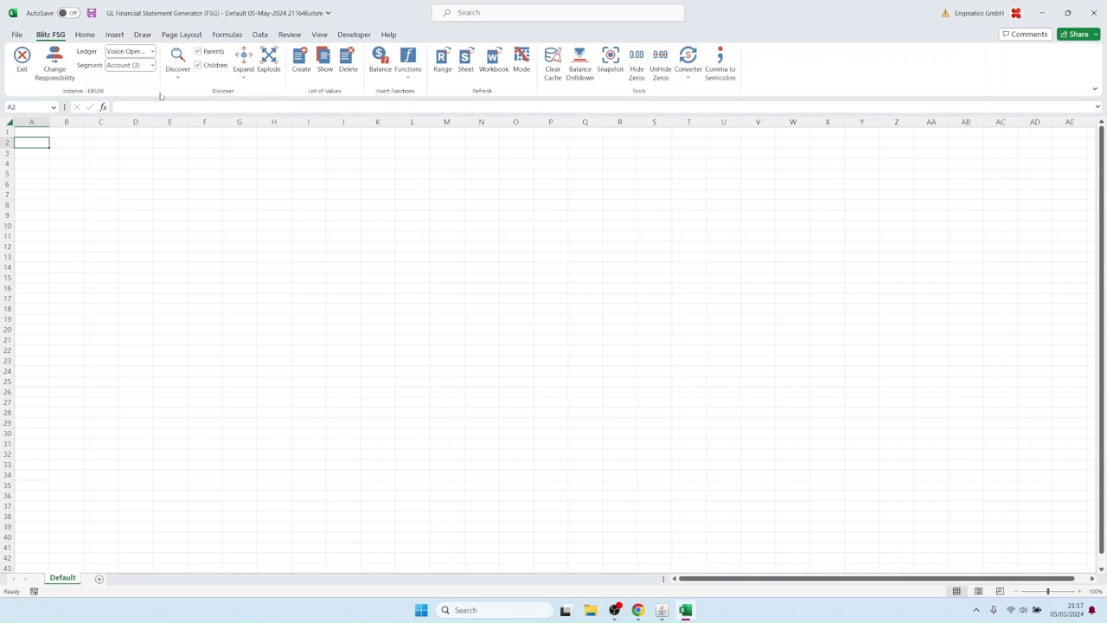
{"action": "left_click", "coordinate": [177, 78]}
{"action": "left_click", "coordinate": [192, 157]}
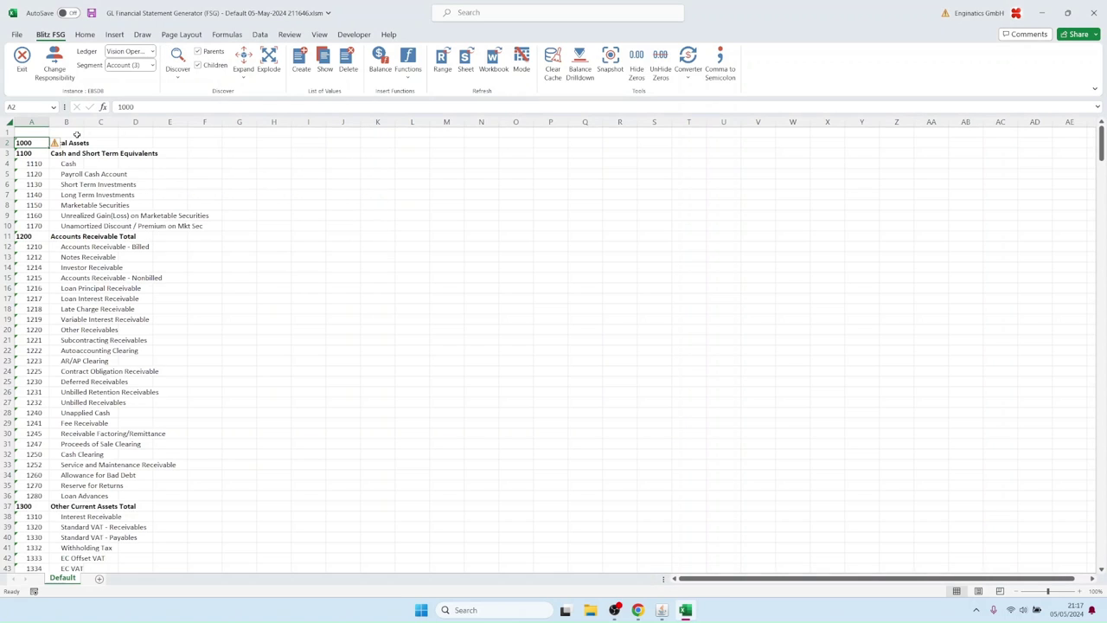
{"action": "double_click", "coordinate": [85, 124]}
- Create a Period Name list of values in cell C1 and pick Jan-08 from it
{"action": "left_click", "coordinate": [253, 132]}
{"action": "left_click", "coordinate": [301, 62]}
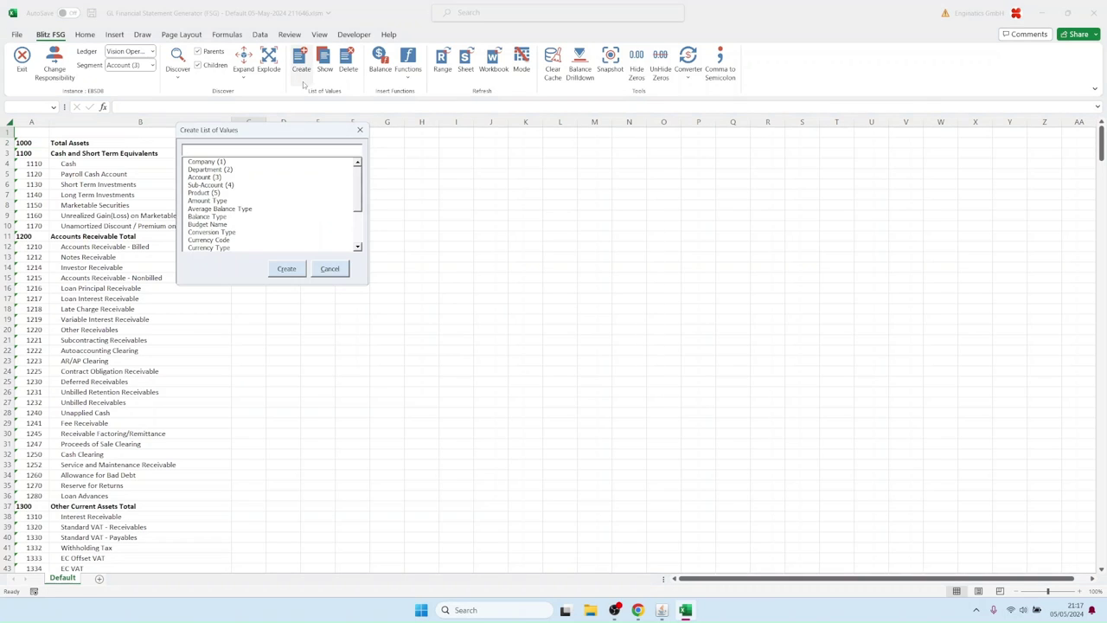
{"action": "type", "text": "per"}
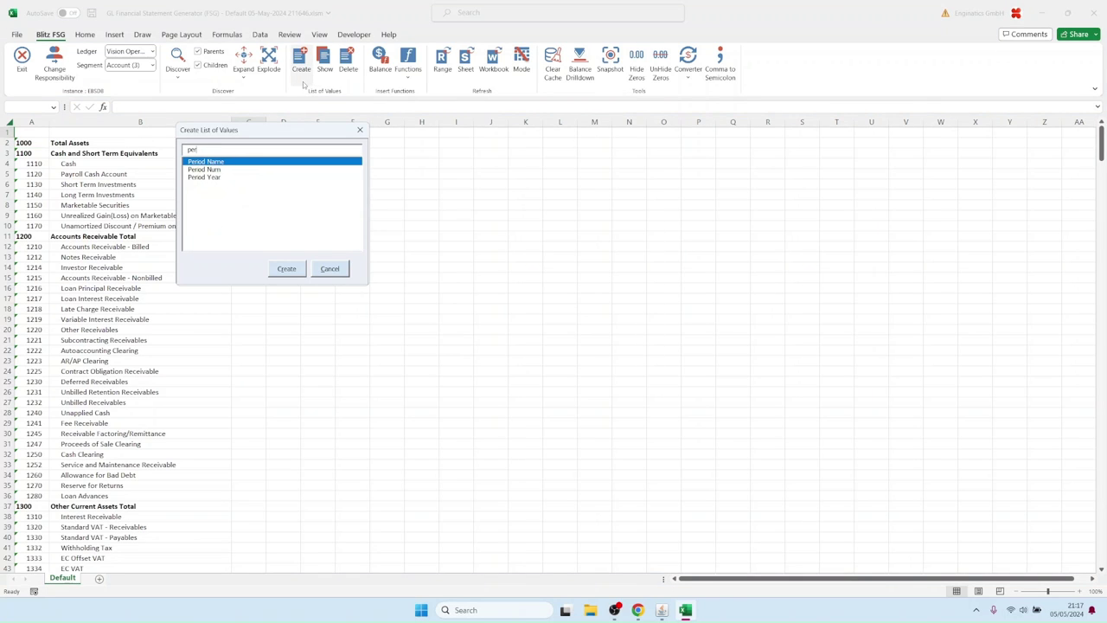
{"action": "key", "text": "Return"}
{"action": "left_click", "coordinate": [253, 134]}
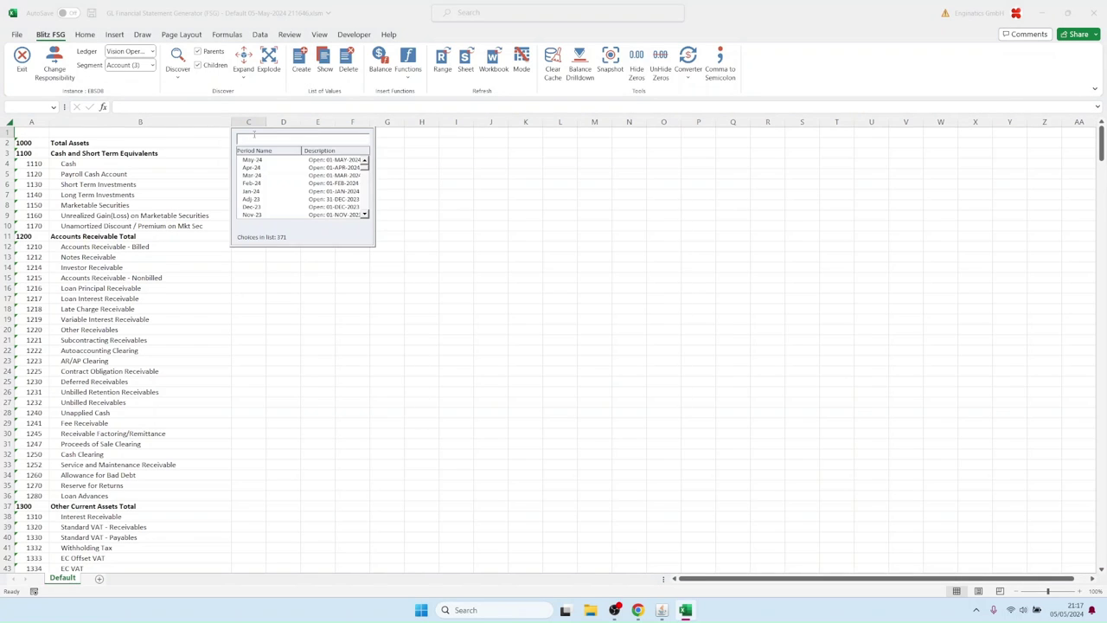
{"action": "type", "text": "jan-08"}
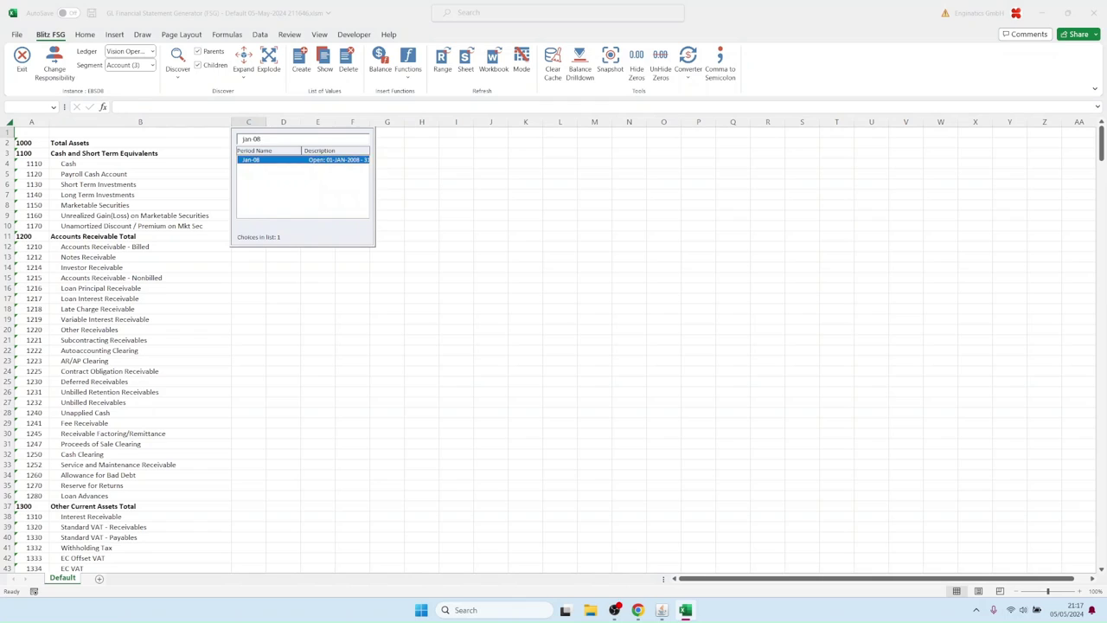
{"action": "key", "text": "Return"}
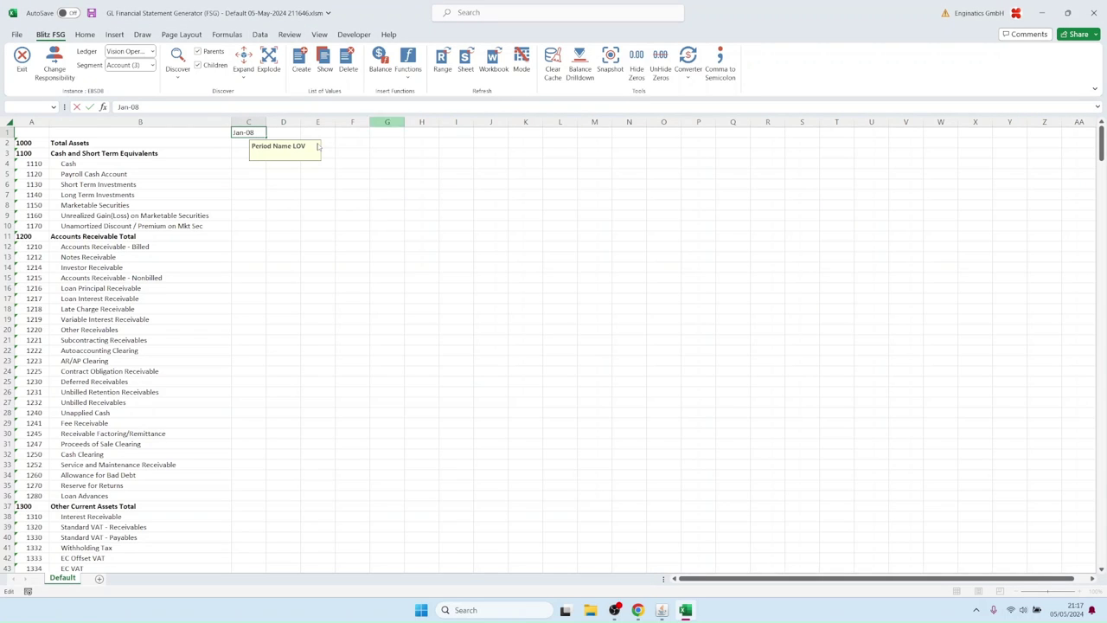
- Fill C1:N1 with the periods following Jan-08 by discovering the Period Name segment to the right
{"action": "left_click", "coordinate": [252, 132]}
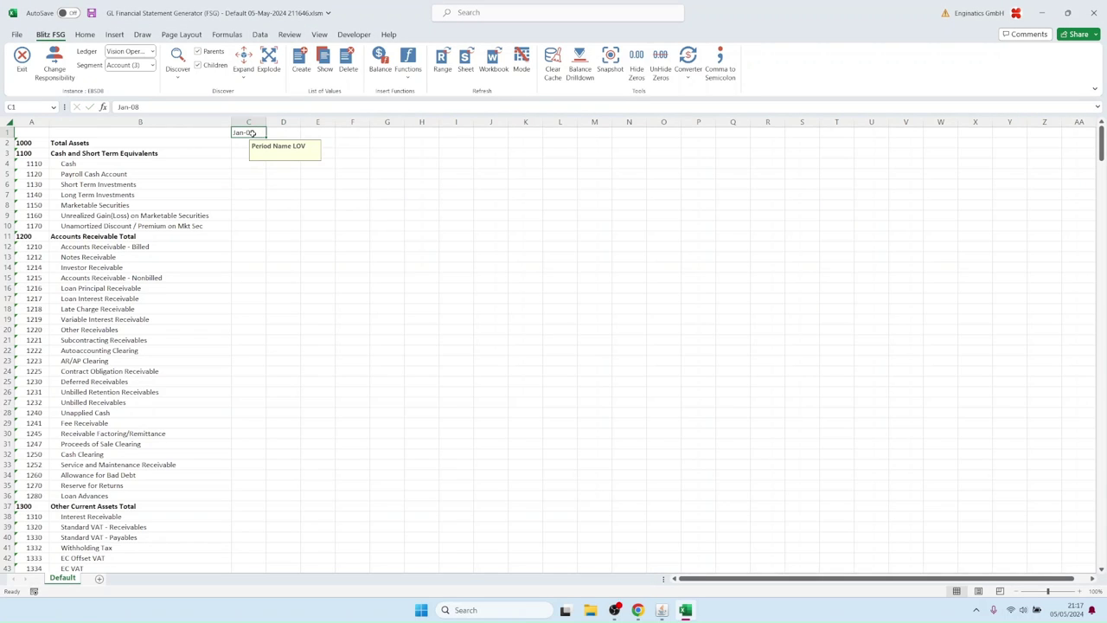
{"action": "key", "text": "shift+Right"}
{"action": "key", "text": "shift+Right"}
{"action": "key", "text": "shift+Right"}
{"action": "key", "text": "shift+Right"}
{"action": "key", "text": "shift+Right"}
{"action": "key", "text": "shift+Right"}
{"action": "key", "text": "shift+Right"}
{"action": "key", "text": "shift+Right"}
{"action": "key", "text": "shift+Right"}
{"action": "key", "text": "shift+Right"}
{"action": "key", "text": "shift+Right"}
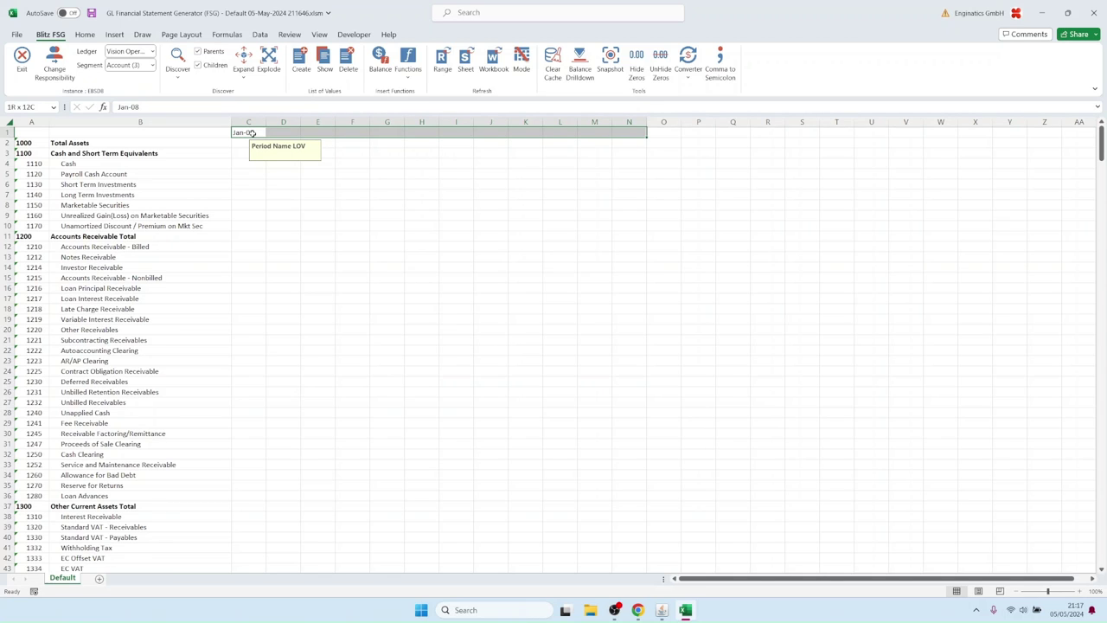
{"action": "left_click", "coordinate": [153, 65]}
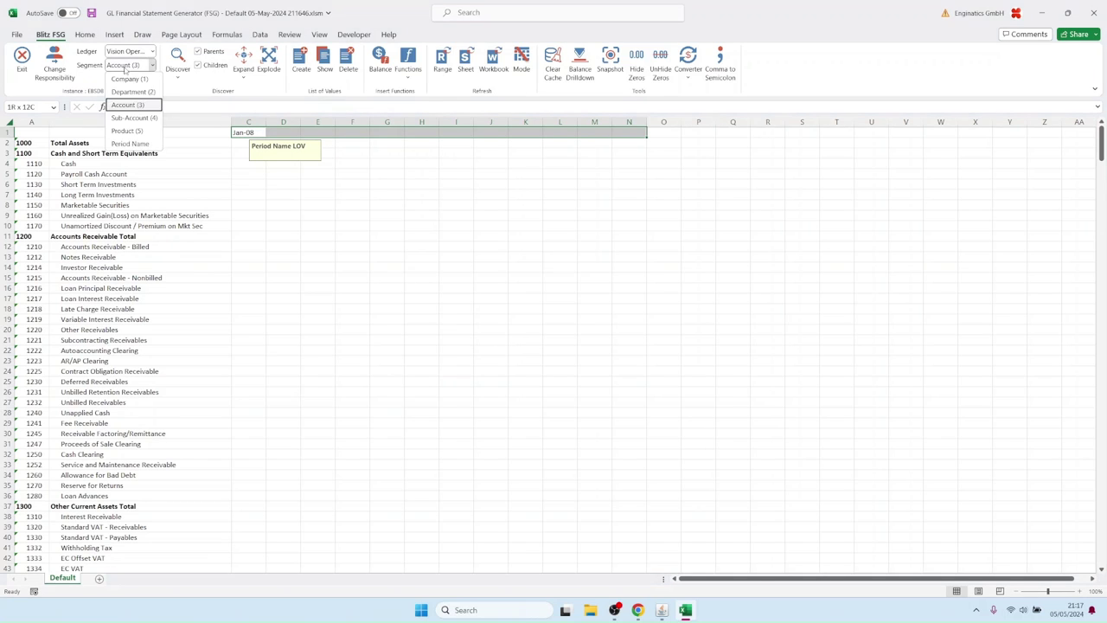
{"action": "left_click", "coordinate": [130, 145]}
{"action": "left_click", "coordinate": [177, 73]}
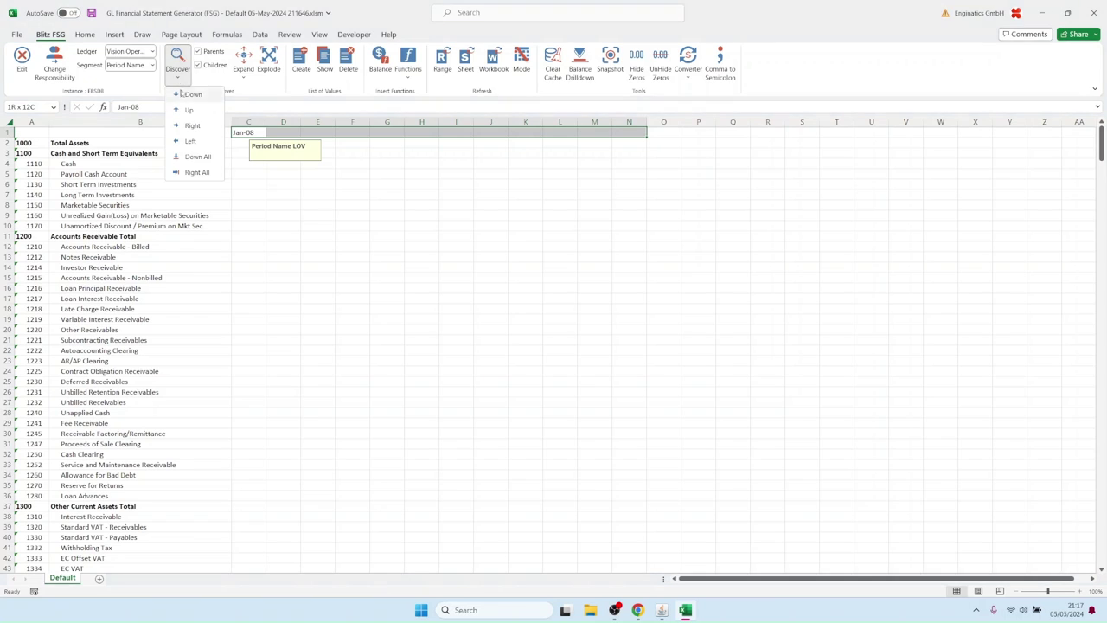
{"action": "left_click", "coordinate": [187, 128]}
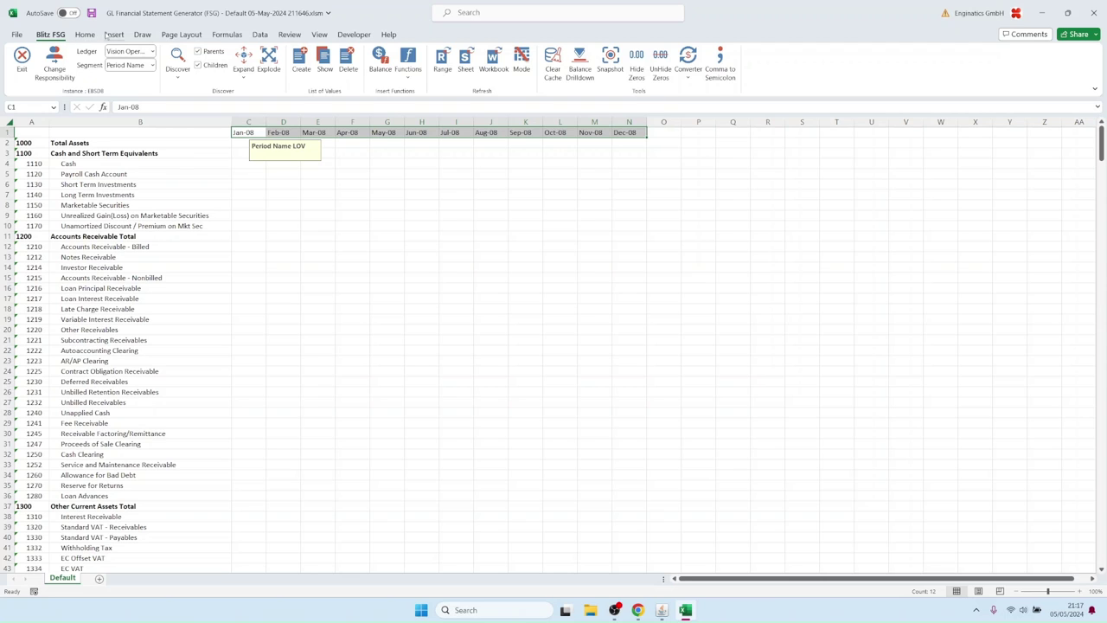
- Make the period headings in C1:N1 bold and freeze the top row of the sheet
{"action": "left_click", "coordinate": [85, 35]}
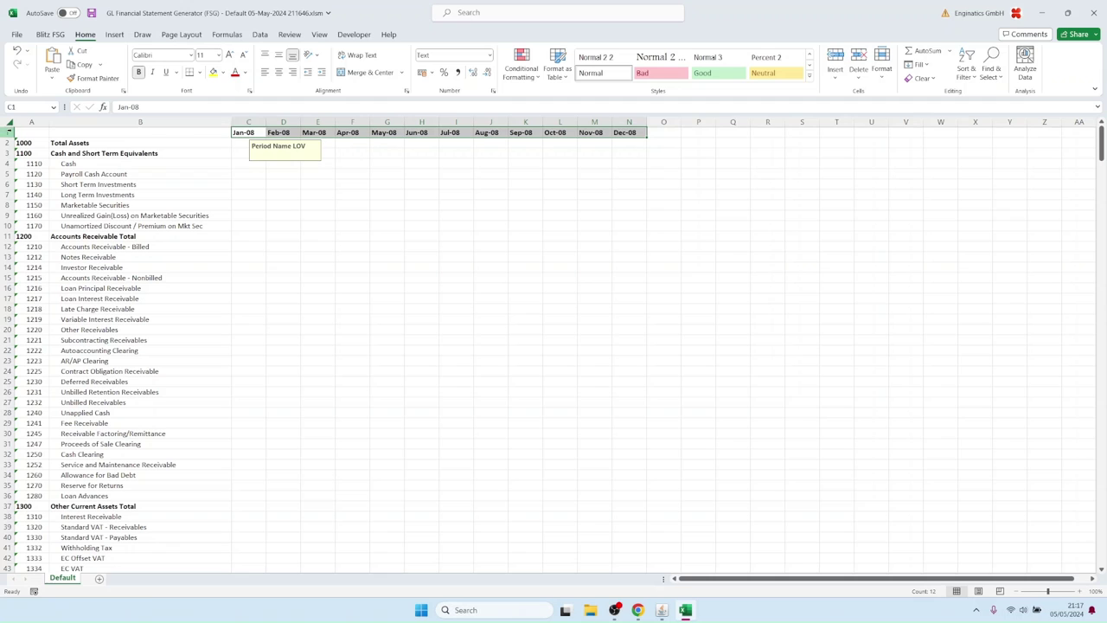
{"action": "left_click", "coordinate": [7, 133]}
{"action": "left_click", "coordinate": [320, 34]}
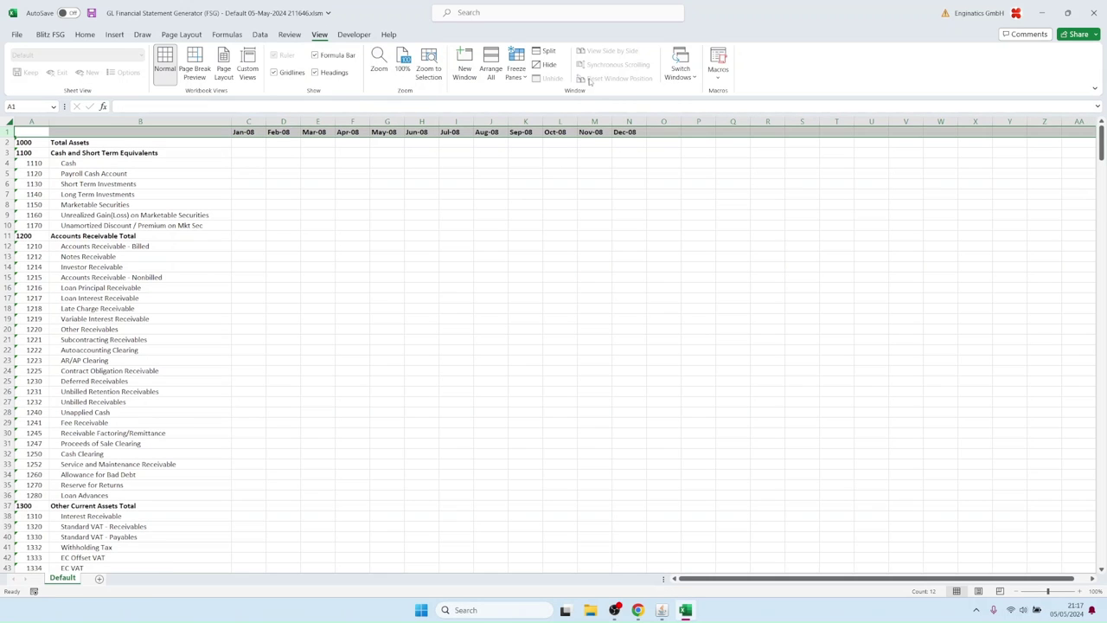
{"action": "left_click", "coordinate": [516, 69]}
{"action": "left_click", "coordinate": [546, 130]}
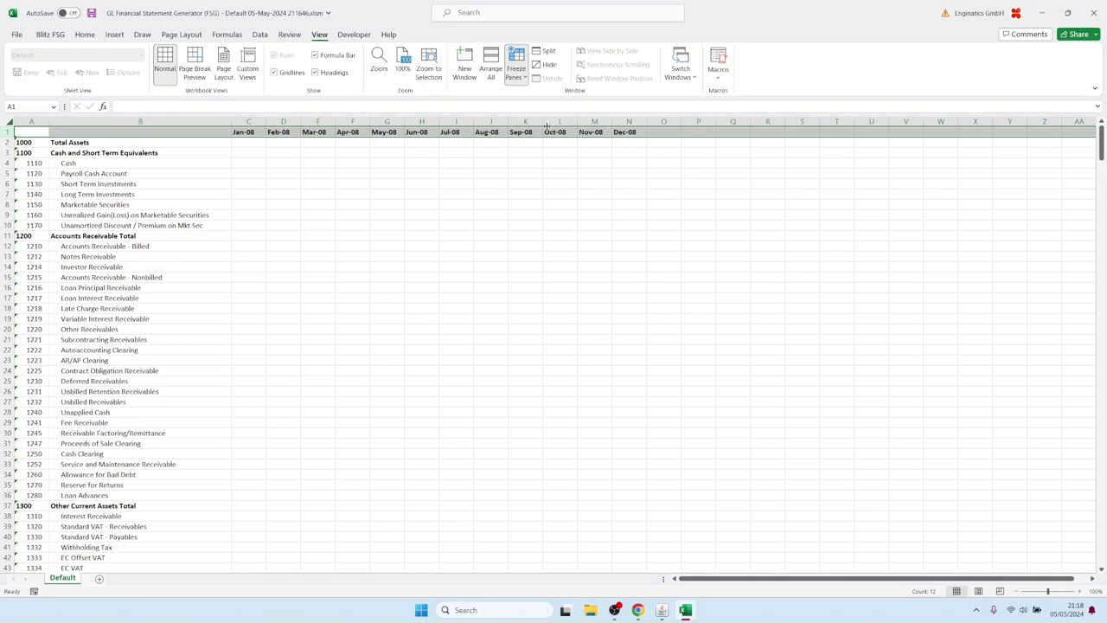
{"action": "left_click", "coordinate": [75, 163]}
{"action": "left_click", "coordinate": [27, 130]}
{"action": "left_click", "coordinate": [50, 35]}
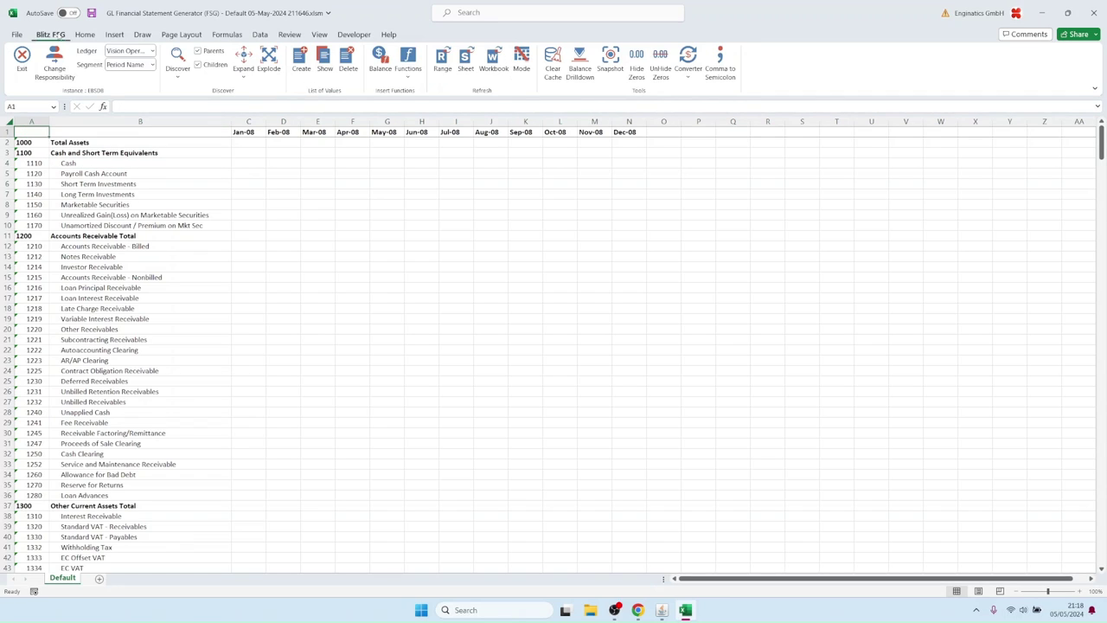
{"action": "left_click", "coordinate": [235, 145]}
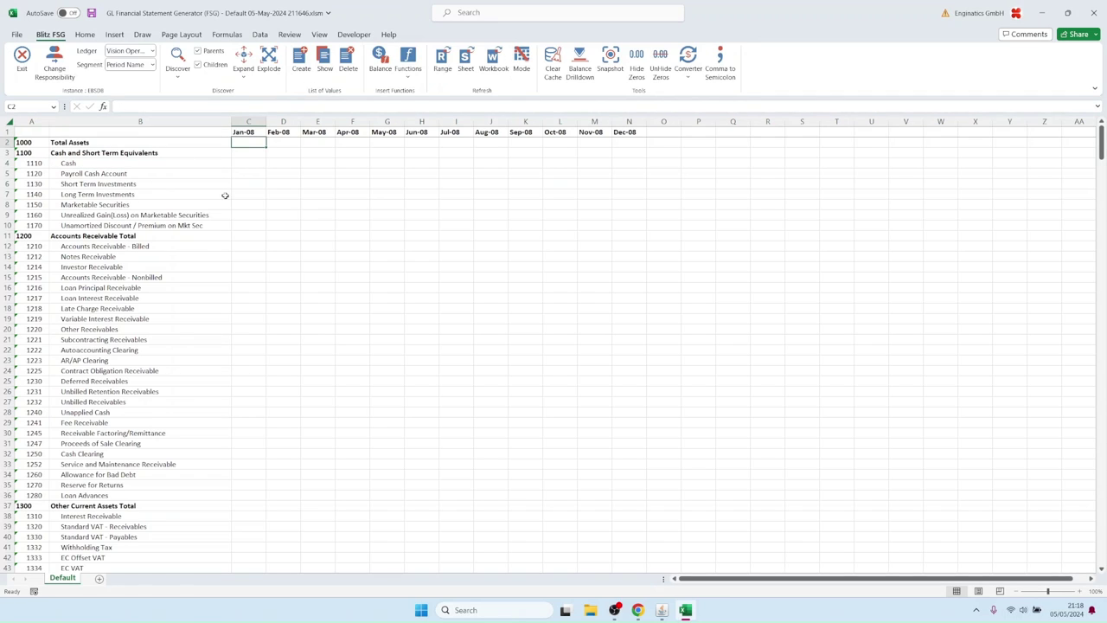
{"action": "left_click_drag", "start_coordinate": [31, 142], "coordinate": [30, 258]}
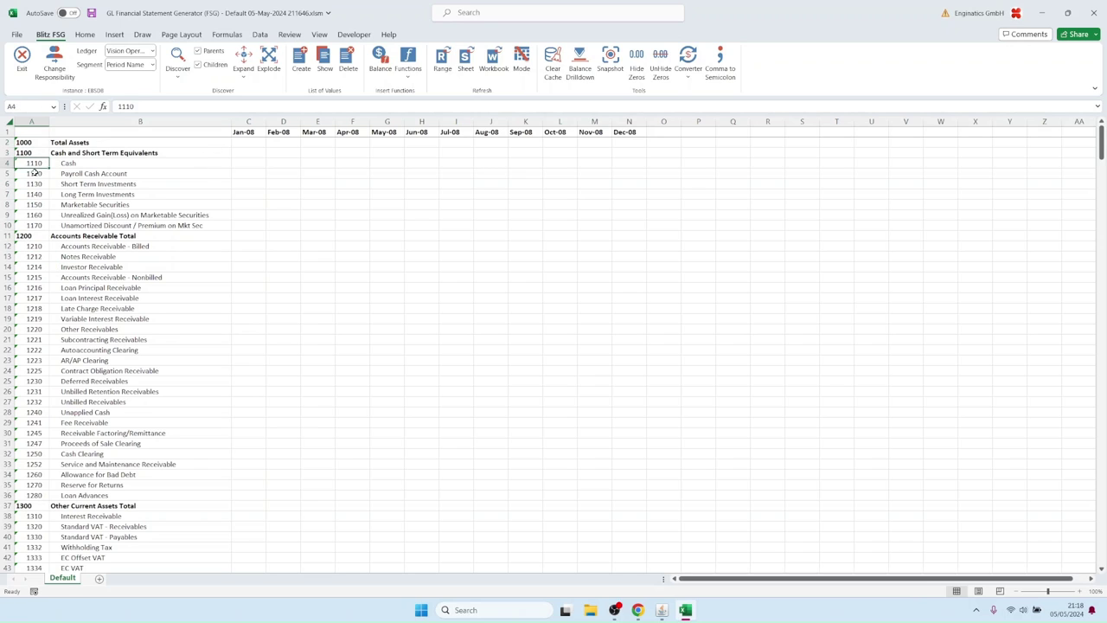
{"action": "left_click_drag", "start_coordinate": [27, 163], "coordinate": [32, 204]}
{"action": "left_click", "coordinate": [249, 132]}
{"action": "key", "text": "ctrl+shift+Right"}
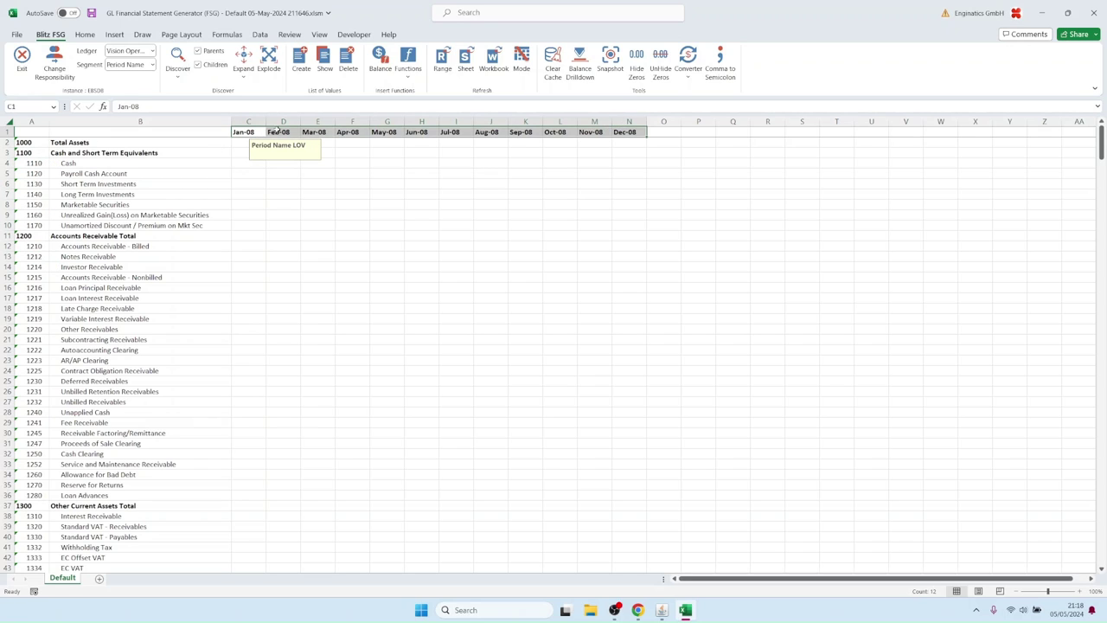
- Start a Balance function in cell C2 and link its Period Name parameter to C$1
{"action": "left_click", "coordinate": [248, 142]}
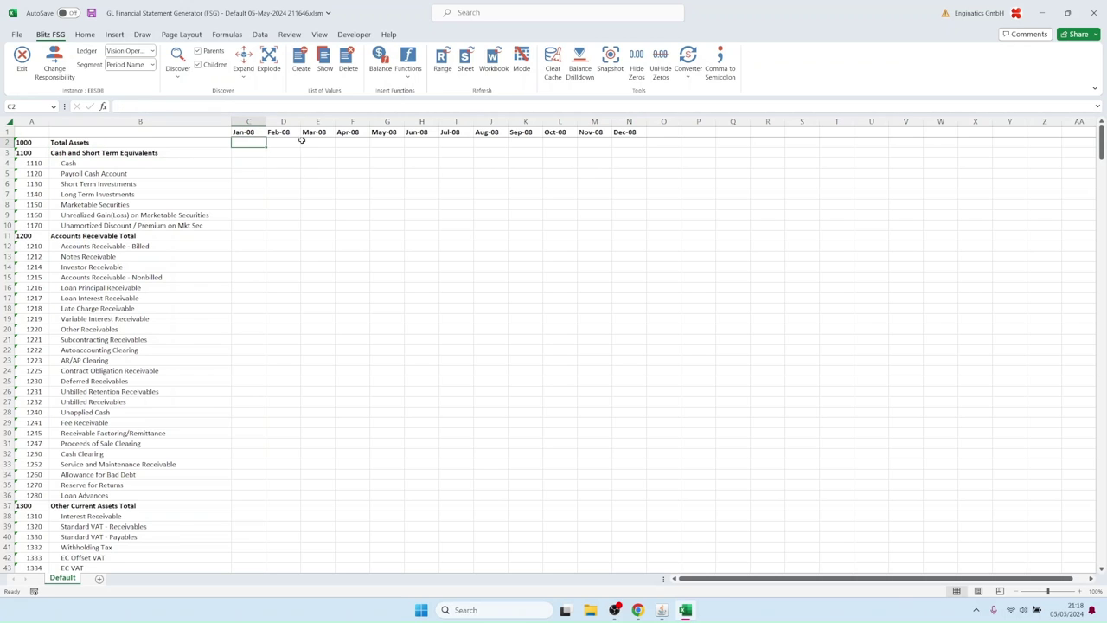
{"action": "left_click", "coordinate": [380, 62]}
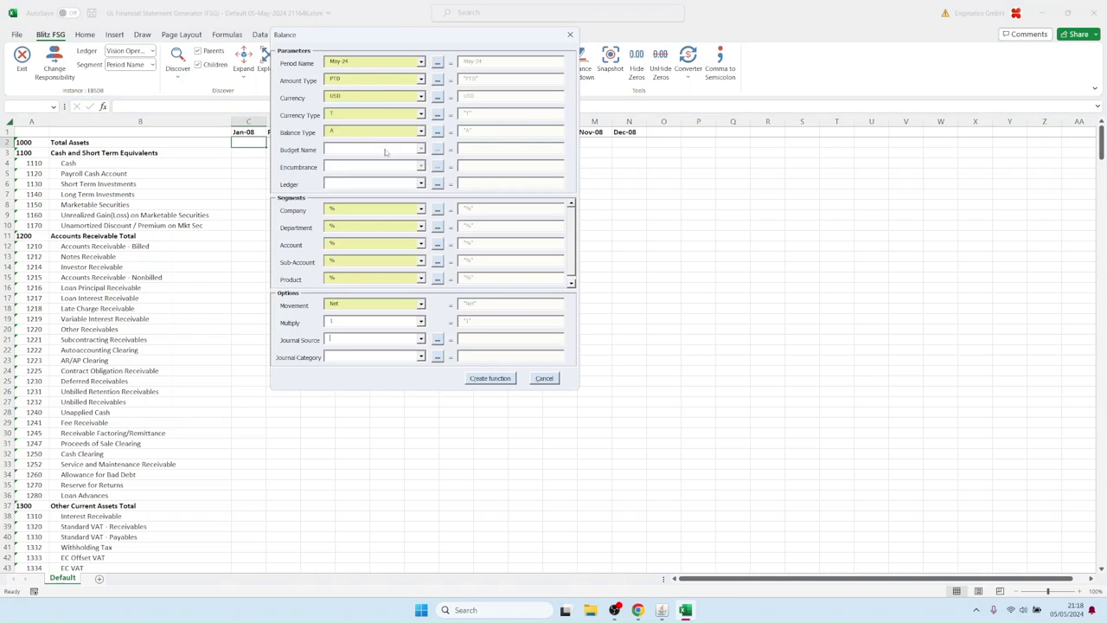
{"action": "left_click_drag", "start_coordinate": [385, 33], "coordinate": [425, 162]}
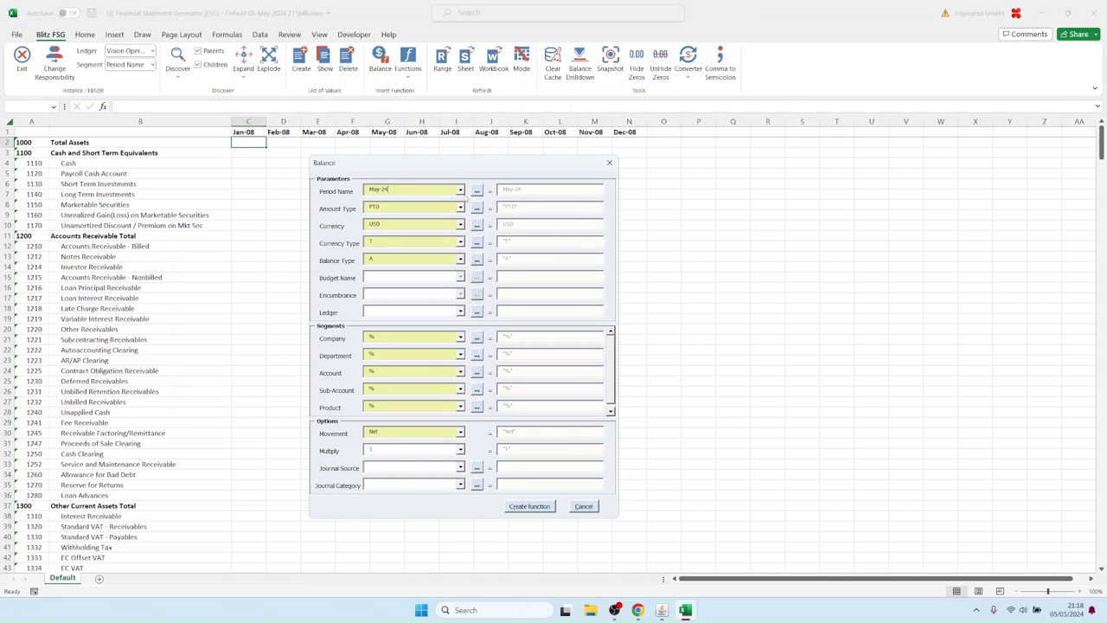
{"action": "left_click", "coordinate": [248, 132]}
{"action": "left_click", "coordinate": [369, 188]}
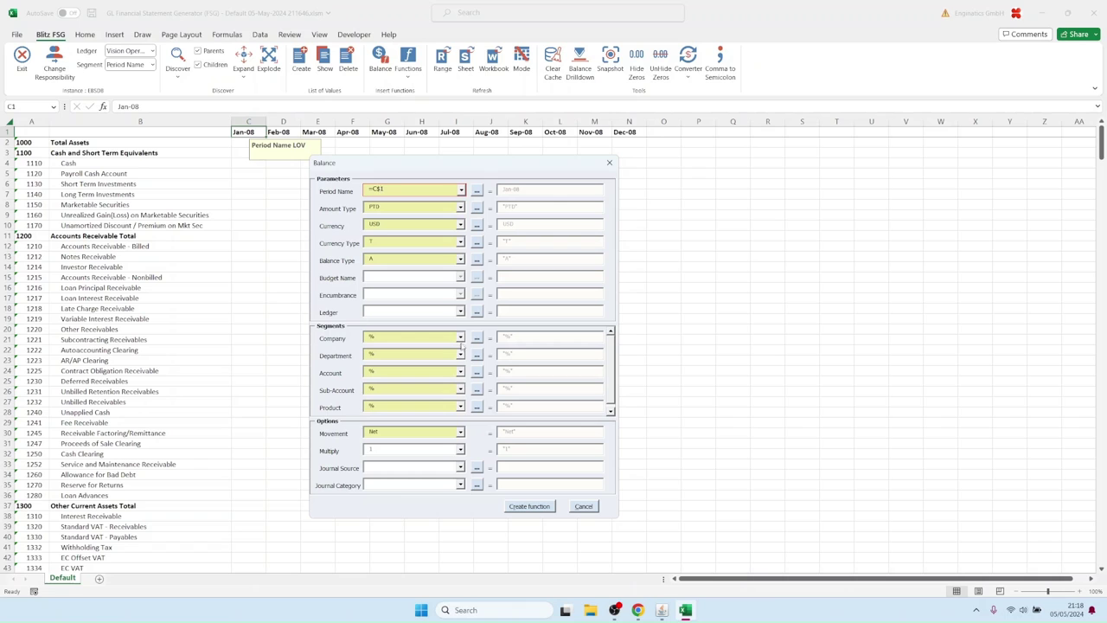
- Set the Balance function's Company segment to 01 (Operations)
{"action": "left_click", "coordinate": [459, 337]}
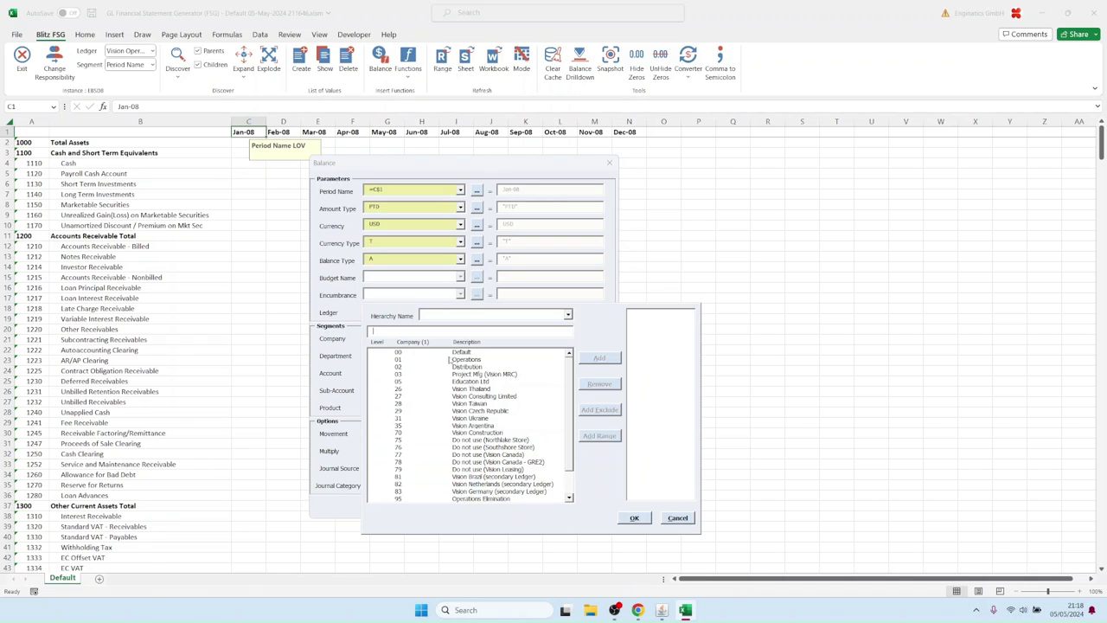
{"action": "left_click", "coordinate": [403, 360]}
{"action": "left_click", "coordinate": [591, 358]}
{"action": "left_click", "coordinate": [634, 518]}
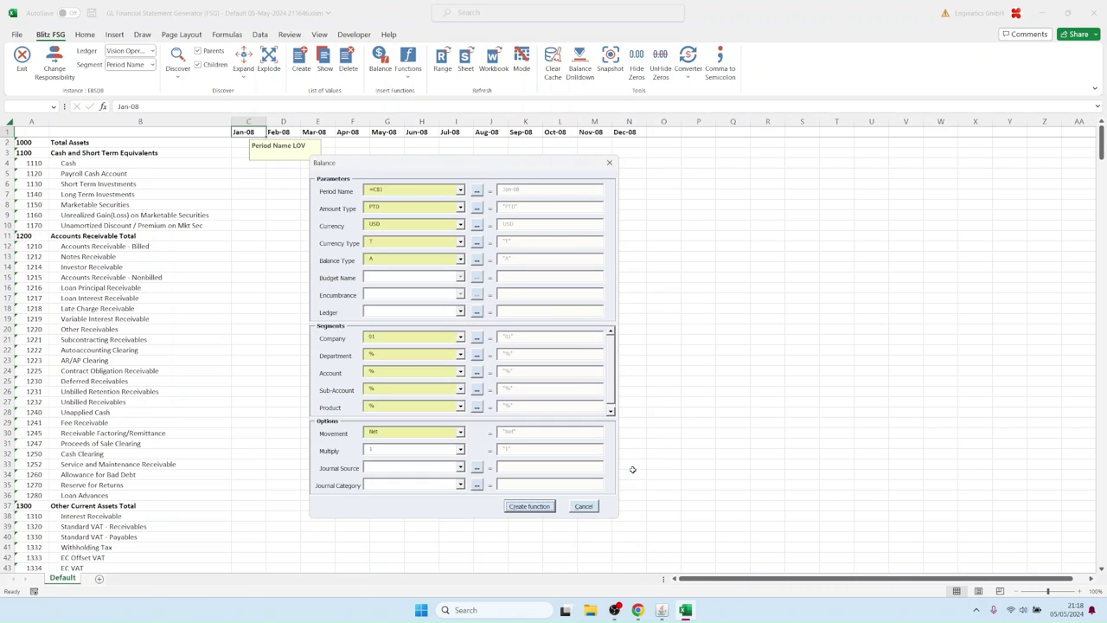
- Link the Account segment to $A2 and create the balance function
{"action": "left_click", "coordinate": [392, 370]}
{"action": "left_click", "coordinate": [25, 143]}
{"action": "left_click", "coordinate": [373, 372]}
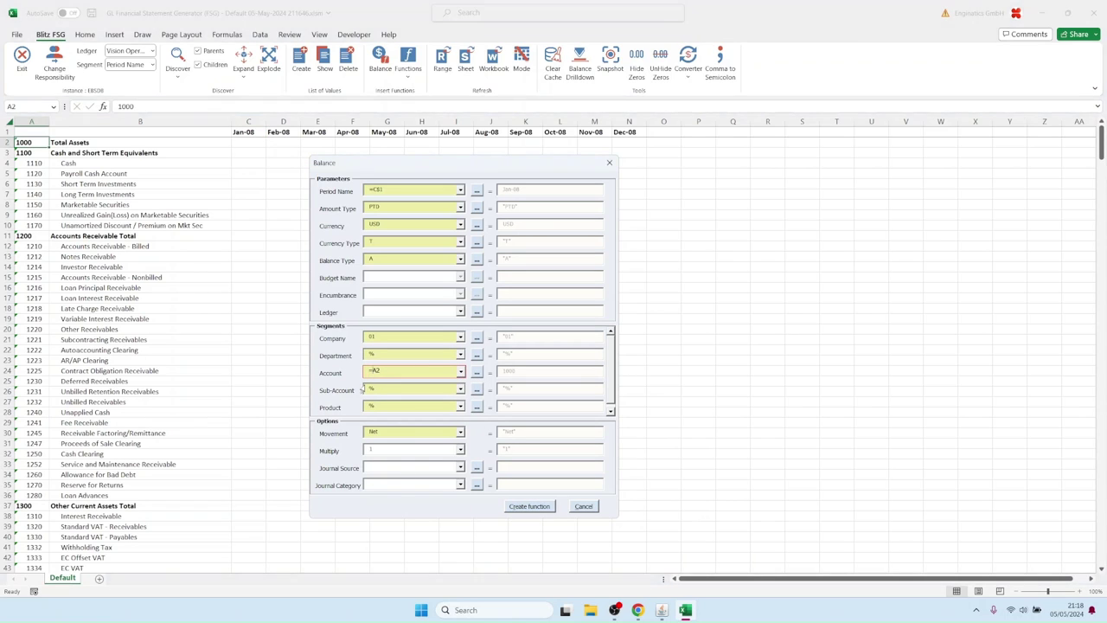
{"action": "left_click", "coordinate": [531, 505]}
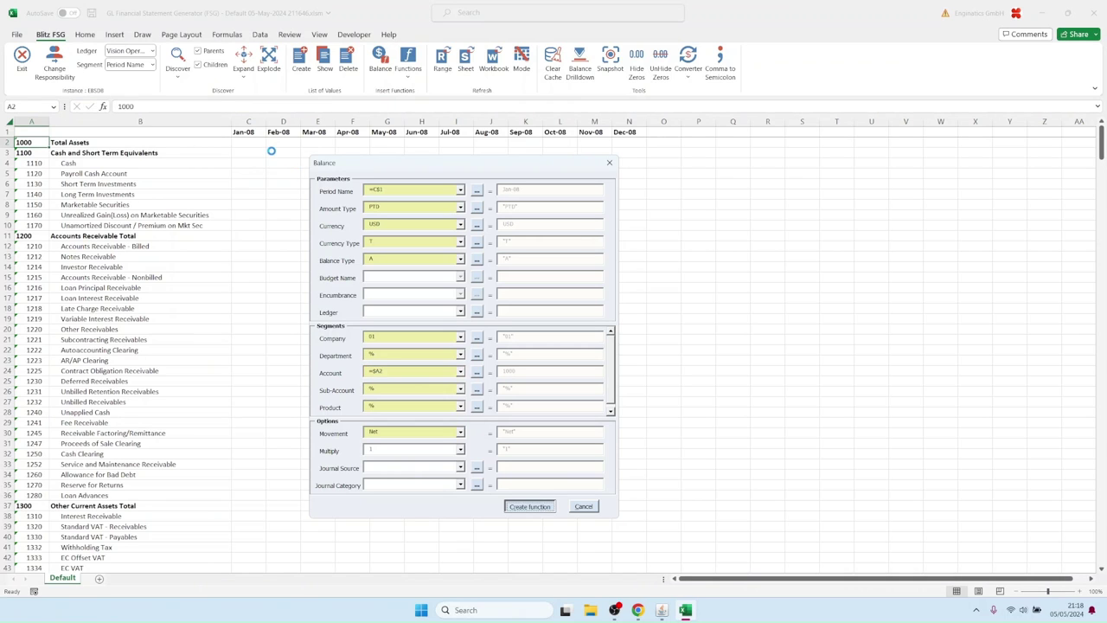
- Copy the balance formula from C2 across to the Dec-08 column and down all account rows
{"action": "left_click_drag", "start_coordinate": [286, 146], "coordinate": [669, 147]}
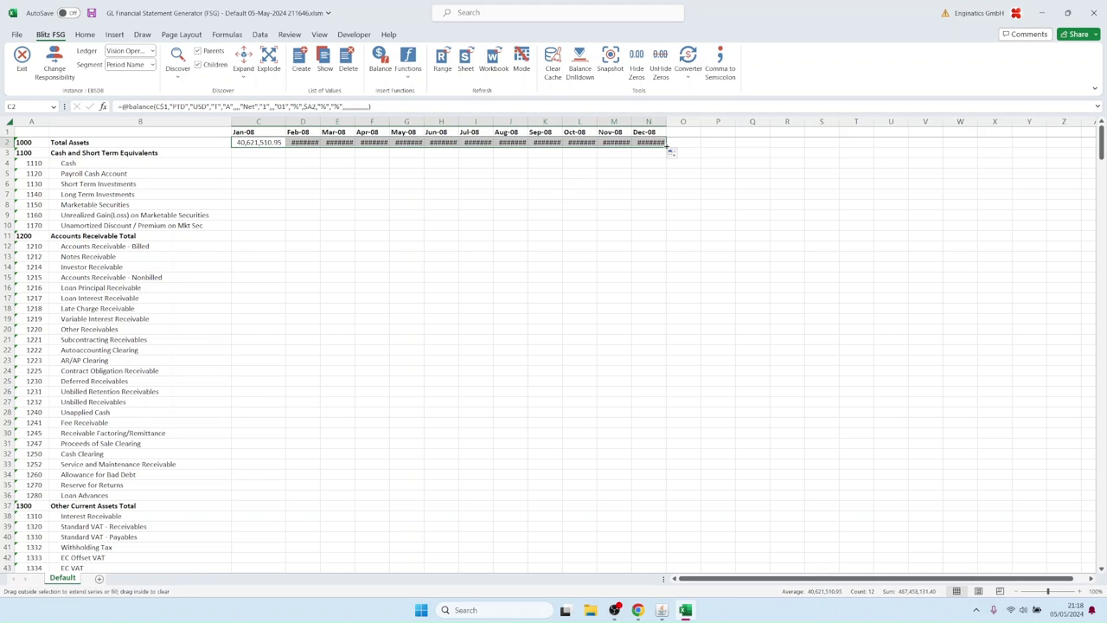
{"action": "double_click", "coordinate": [667, 147]}
- Auto-fit the period columns C to N and refresh the balances in that selected range
{"action": "left_click", "coordinate": [273, 133]}
{"action": "left_click_drag", "start_coordinate": [258, 121], "coordinate": [630, 118]}
{"action": "double_click", "coordinate": [629, 118]}
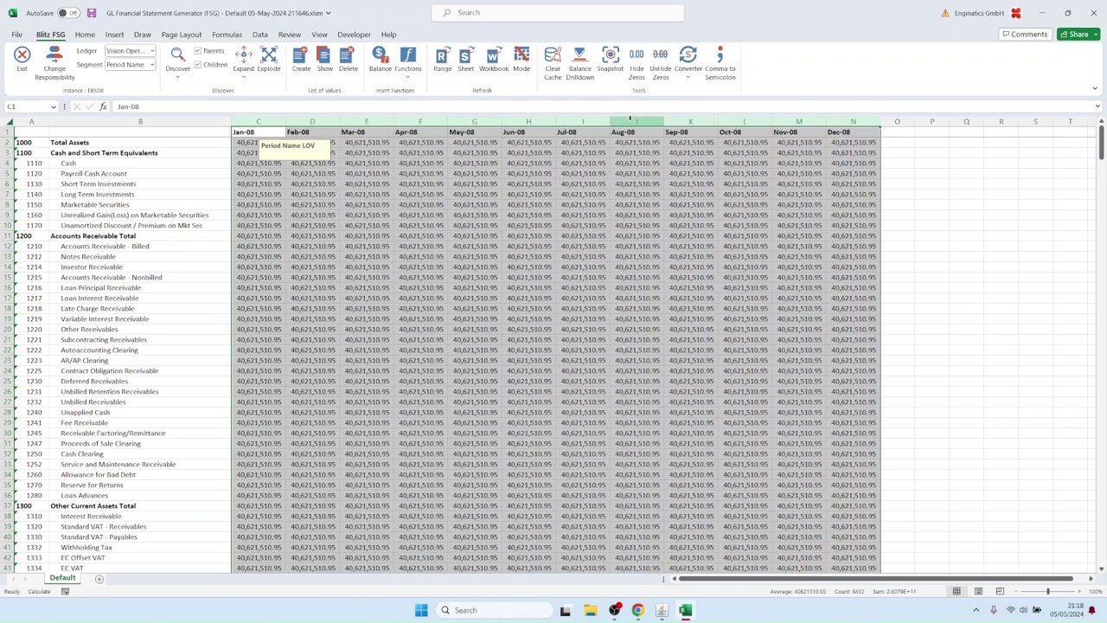
{"action": "left_click", "coordinate": [442, 61]}
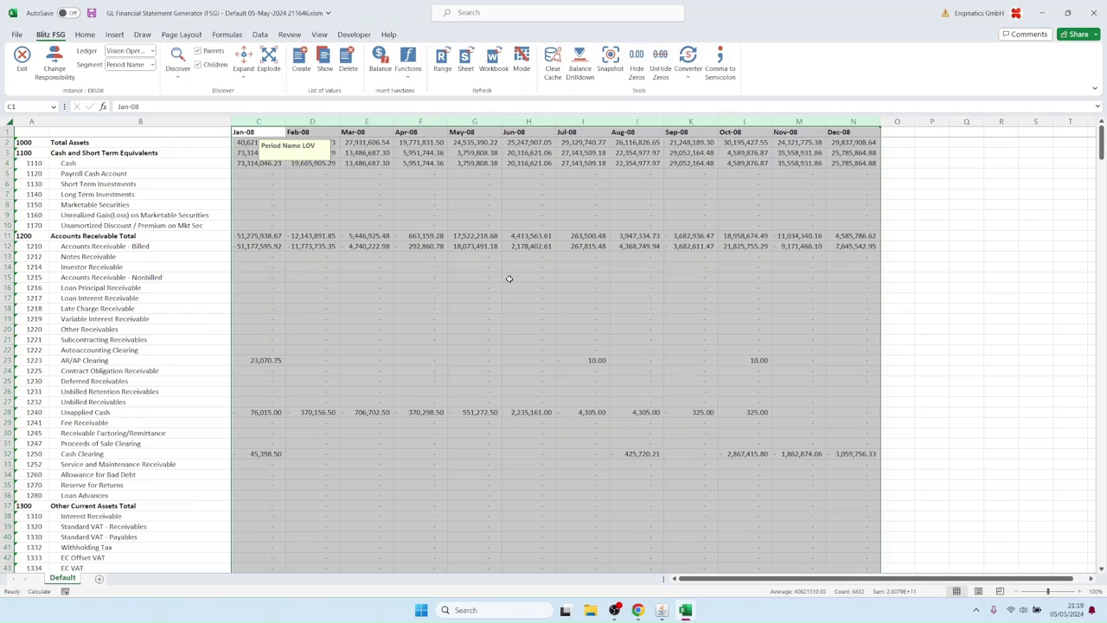
- Review the refreshed balances down the account list, including the rows without amounts such as accounts 1215 to 1218
{"action": "left_click", "coordinate": [556, 286]}
{"action": "scroll", "coordinate": [256, 300], "scroll_direction": "down", "scroll_amount": 12}
{"action": "scroll", "coordinate": [254, 298], "scroll_direction": "down", "scroll_amount": 15}
{"action": "scroll", "coordinate": [250, 298], "scroll_direction": "up", "scroll_amount": 20}
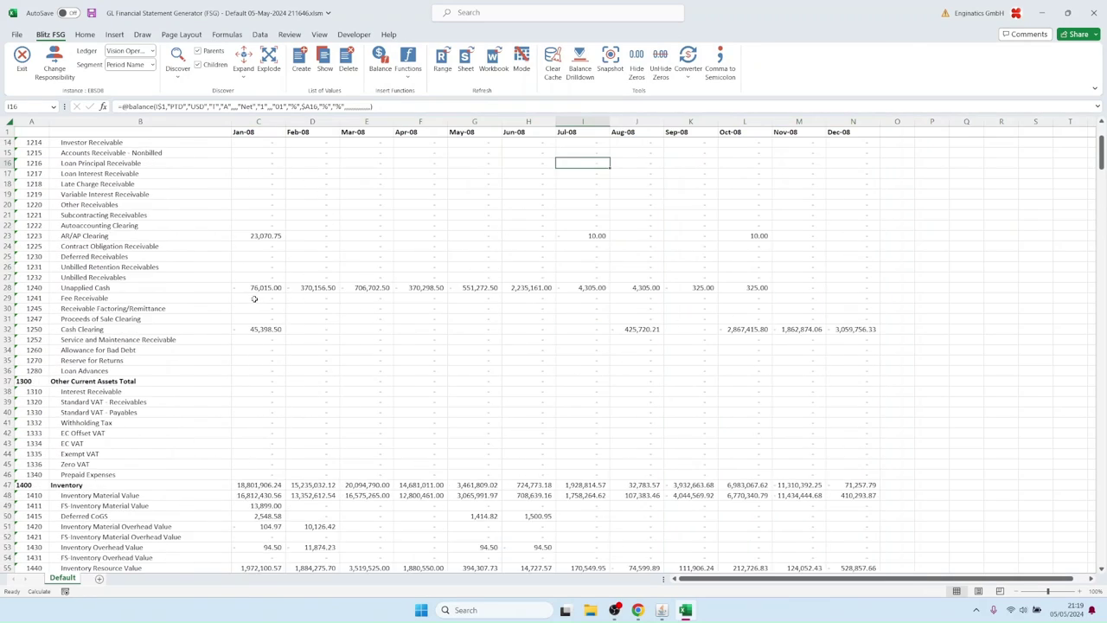
{"action": "left_click_drag", "start_coordinate": [282, 277], "coordinate": [840, 309]}
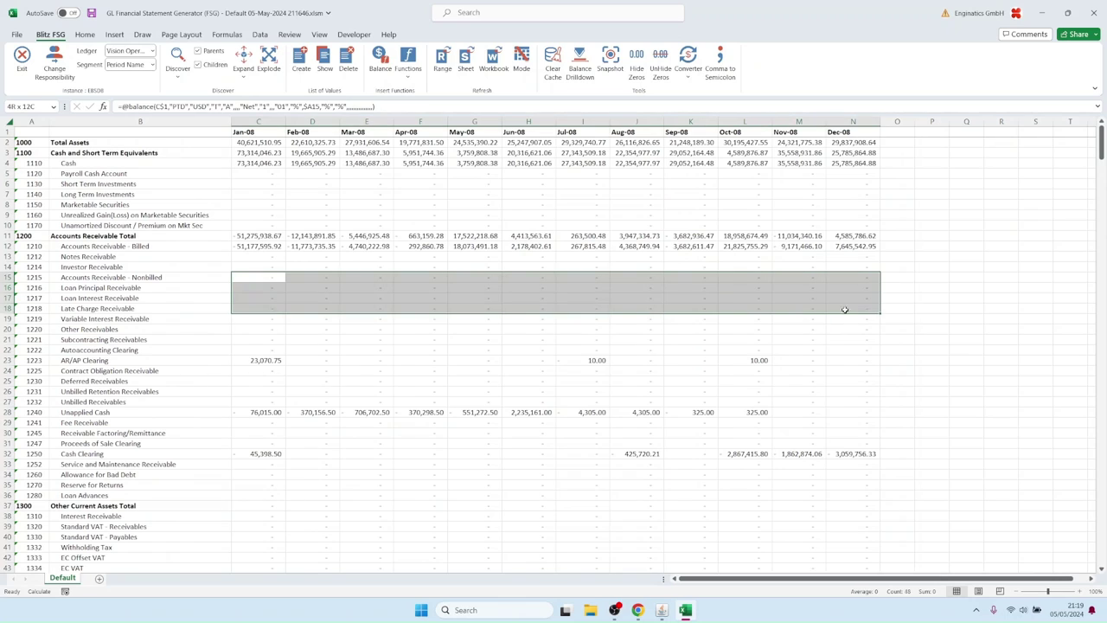
- Hide the account rows that have zero balances in all periods
{"action": "left_click", "coordinate": [481, 339]}
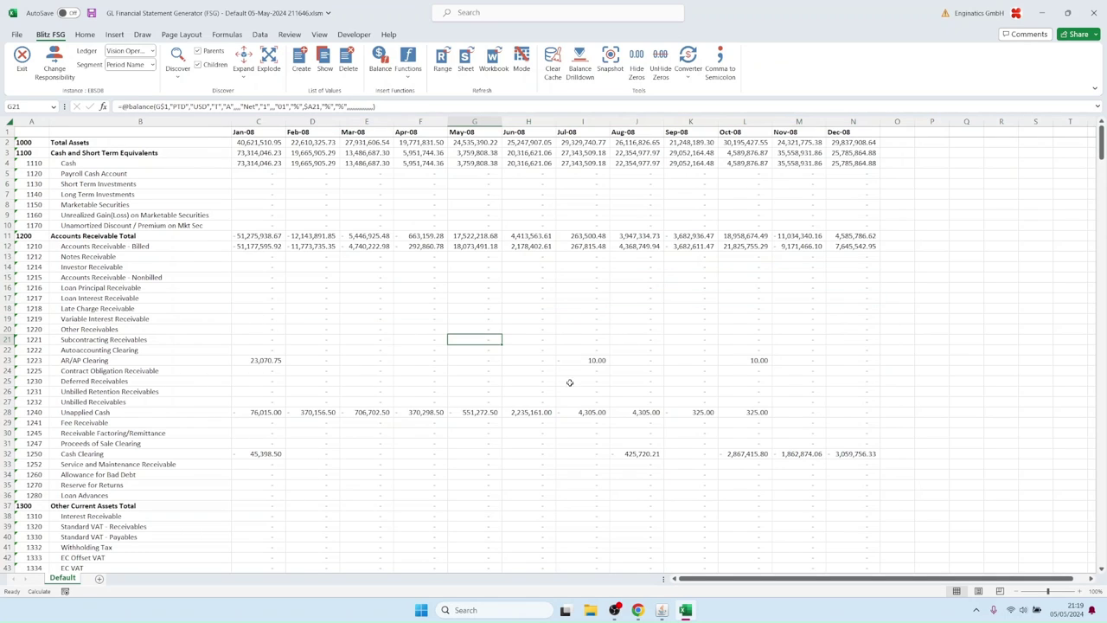
{"action": "left_click", "coordinate": [358, 295]}
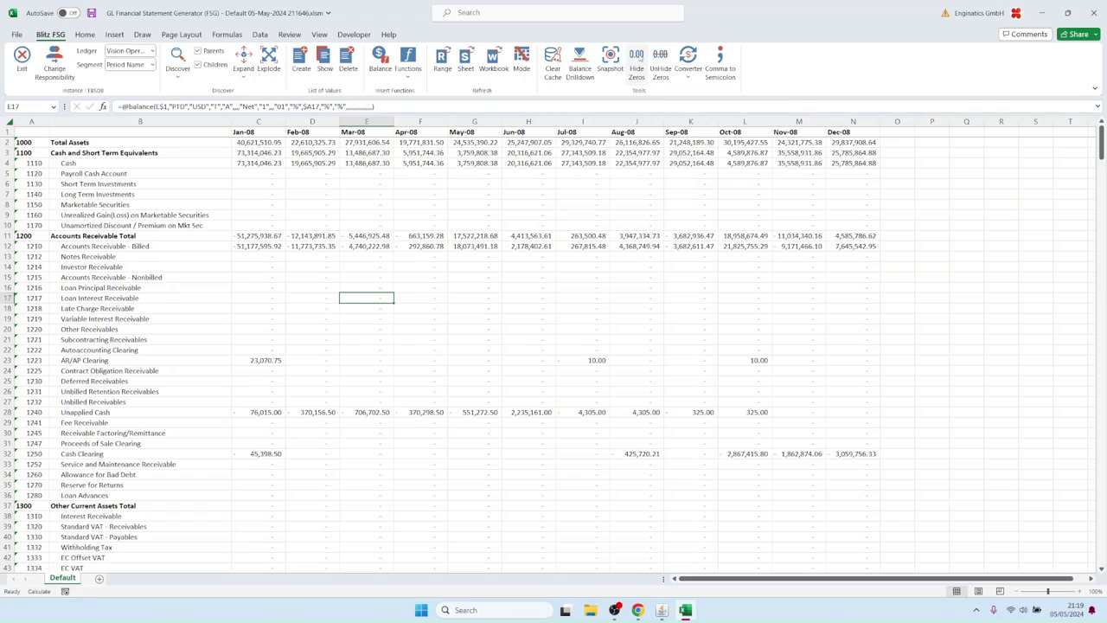
{"action": "left_click", "coordinate": [637, 62]}
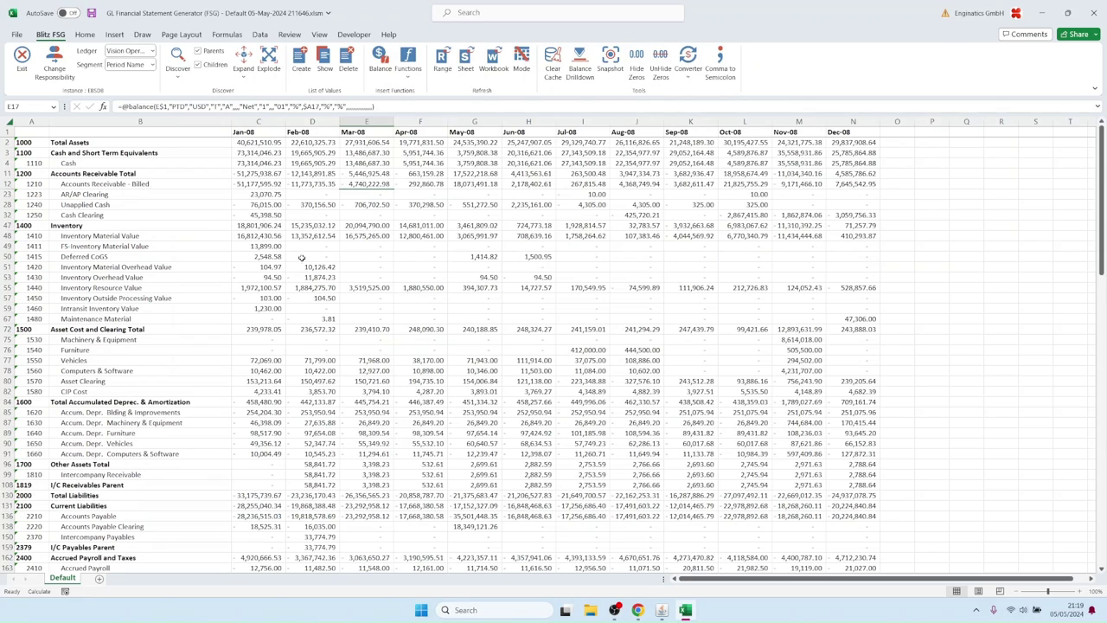
- Drill down into the Jun-08 balance of account 4110 Hardware under Total Revenue
{"action": "scroll", "coordinate": [308, 233], "scroll_direction": "down", "scroll_amount": 6}
{"action": "scroll", "coordinate": [308, 236], "scroll_direction": "up", "scroll_amount": 6}
{"action": "scroll", "coordinate": [160, 356], "scroll_direction": "down", "scroll_amount": 4}
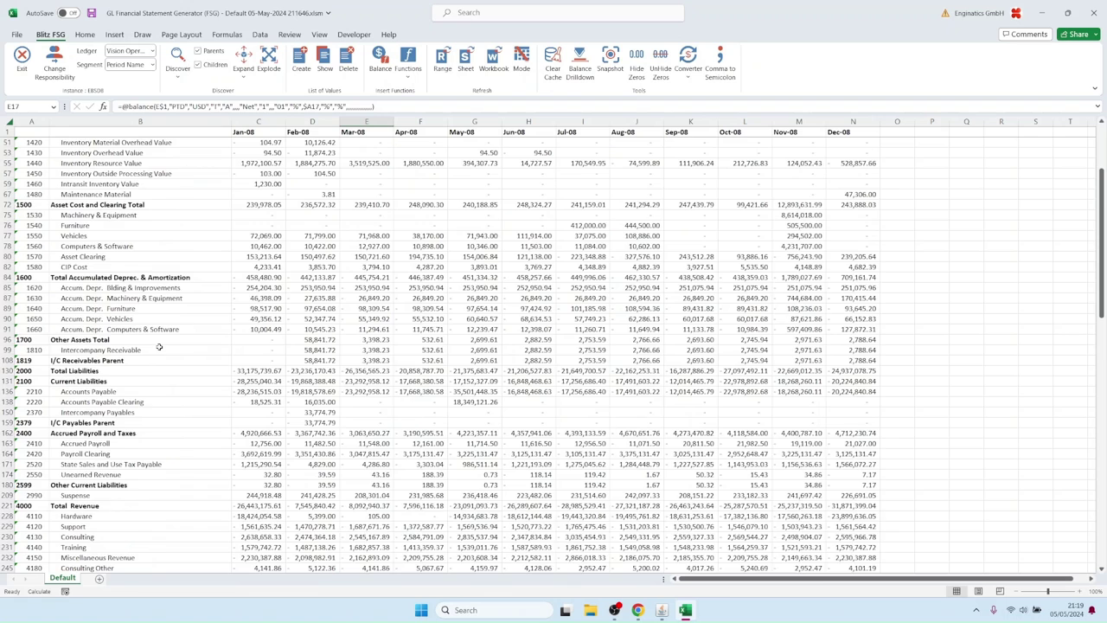
{"action": "scroll", "coordinate": [159, 346], "scroll_direction": "down", "scroll_amount": 6}
{"action": "left_click", "coordinate": [76, 320]}
{"action": "left_click", "coordinate": [78, 330]}
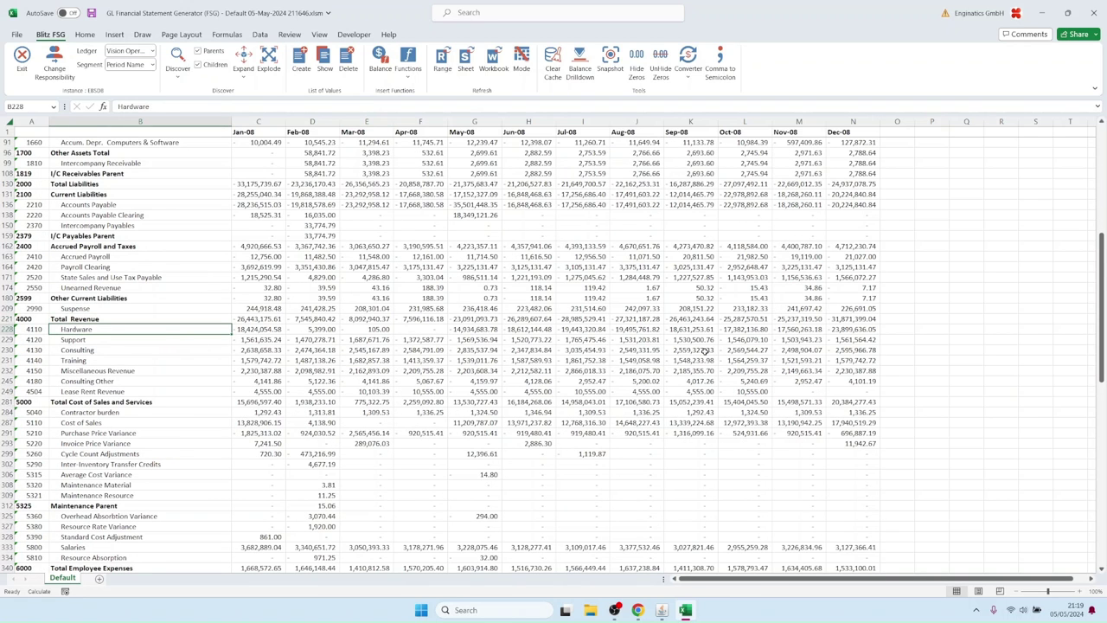
{"action": "left_click", "coordinate": [637, 329]}
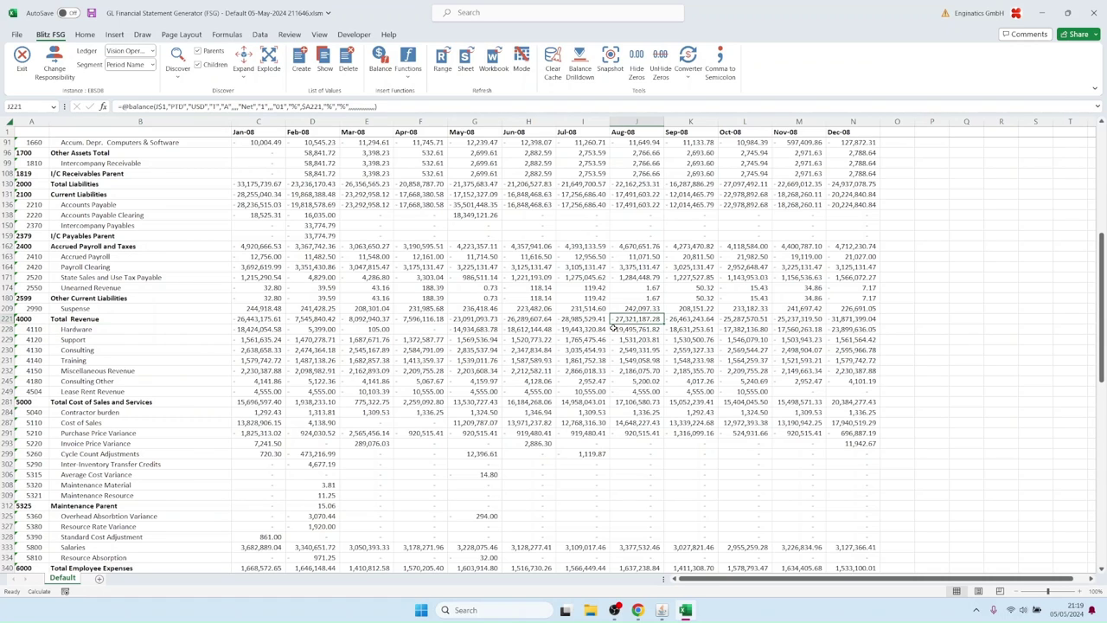
{"action": "left_click", "coordinate": [189, 329]}
{"action": "left_click", "coordinate": [526, 330]}
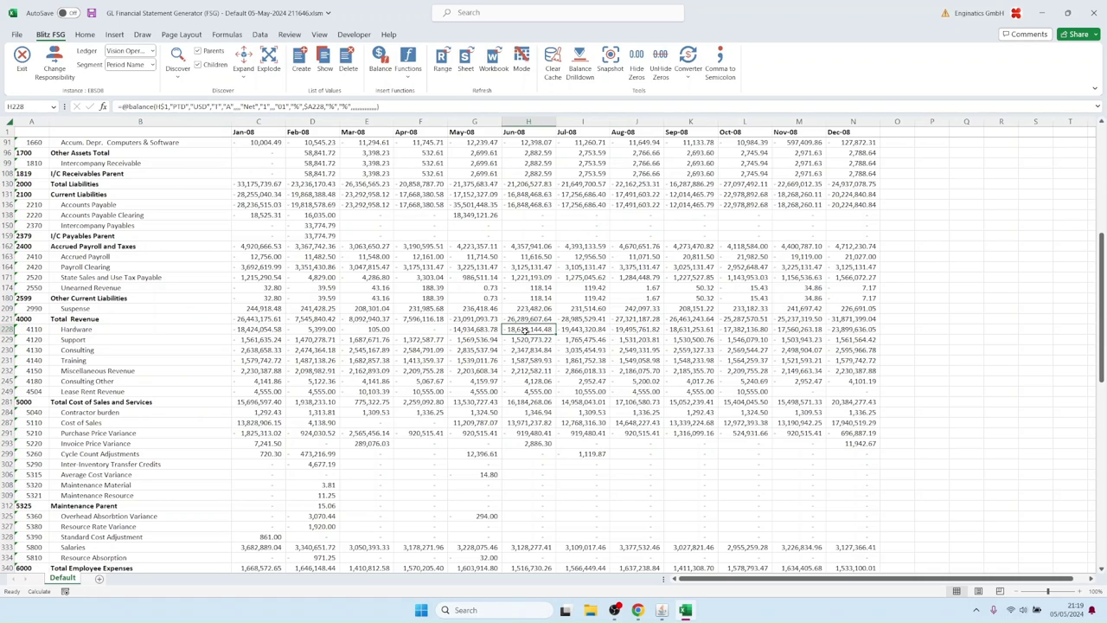
{"action": "double_click", "coordinate": [524, 330]}
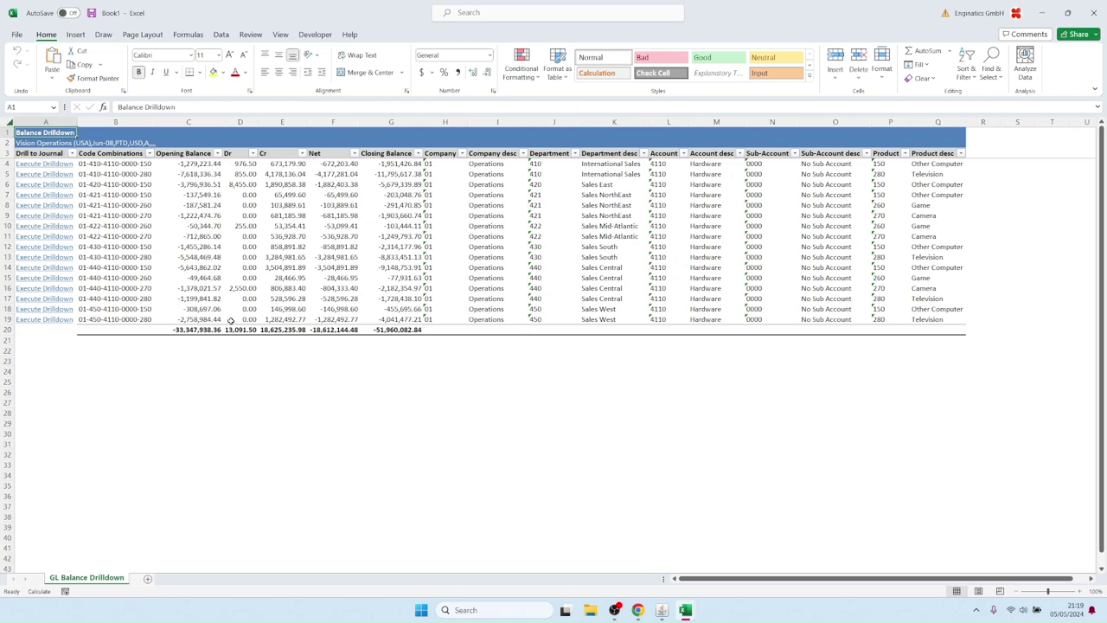
- Run a Journal Drilldown for all listed code combinations in B4:B19 of the GL Balance Drilldown sheet
{"action": "left_click_drag", "start_coordinate": [123, 163], "coordinate": [130, 319]}
{"action": "right_click", "coordinate": [141, 200]}
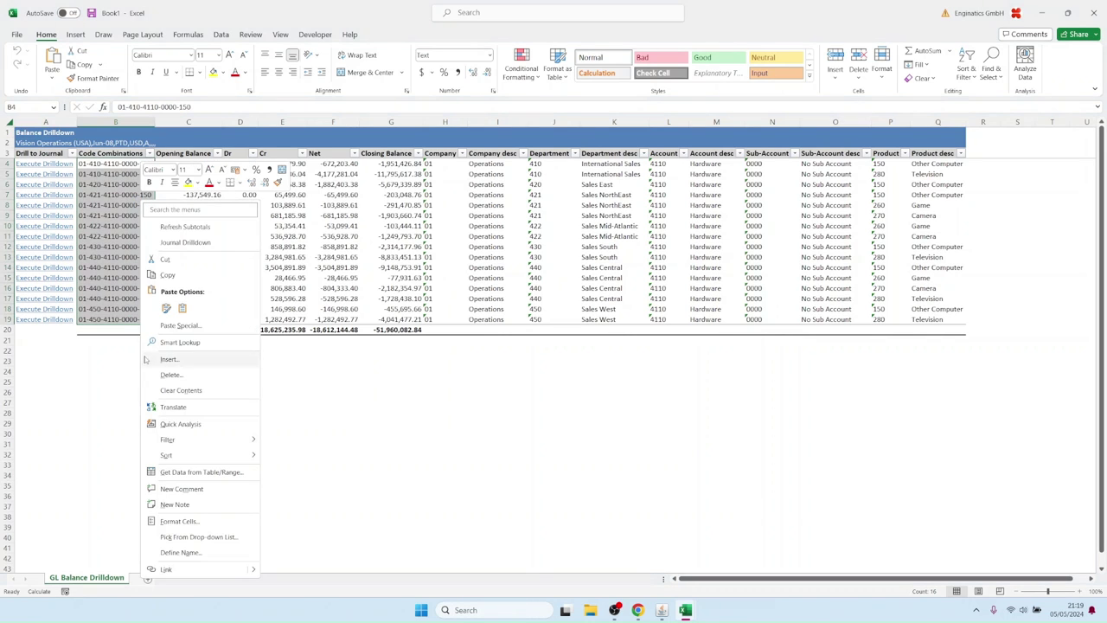
{"action": "left_click", "coordinate": [185, 243]}
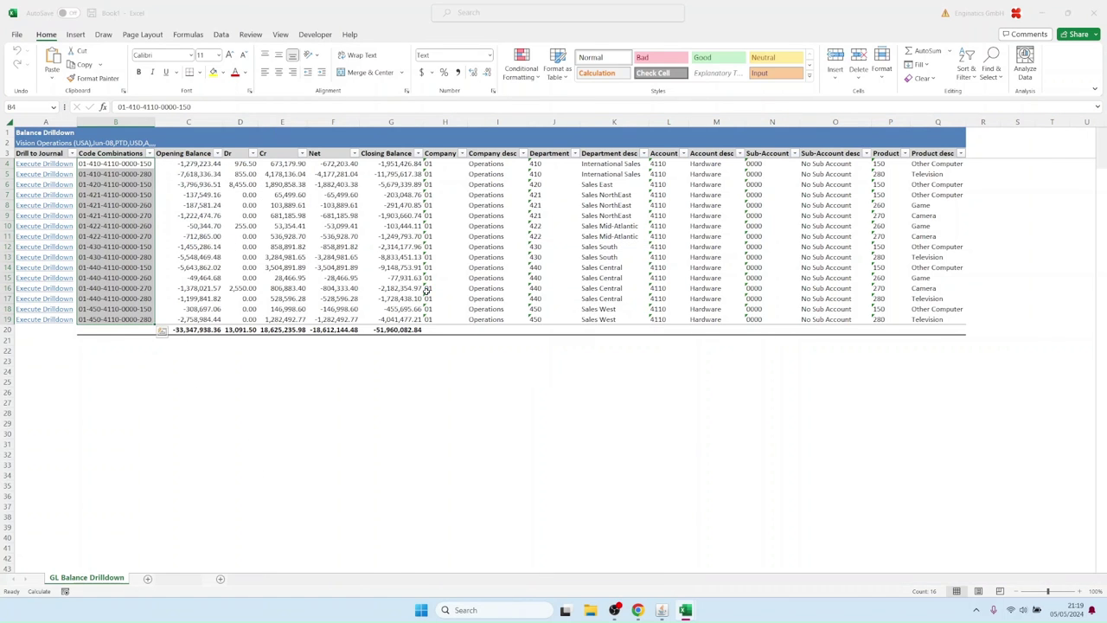
- Review the Journal Drilldown lines, checking their source and category names
{"action": "scroll", "coordinate": [484, 315], "scroll_direction": "down", "scroll_amount": 4}
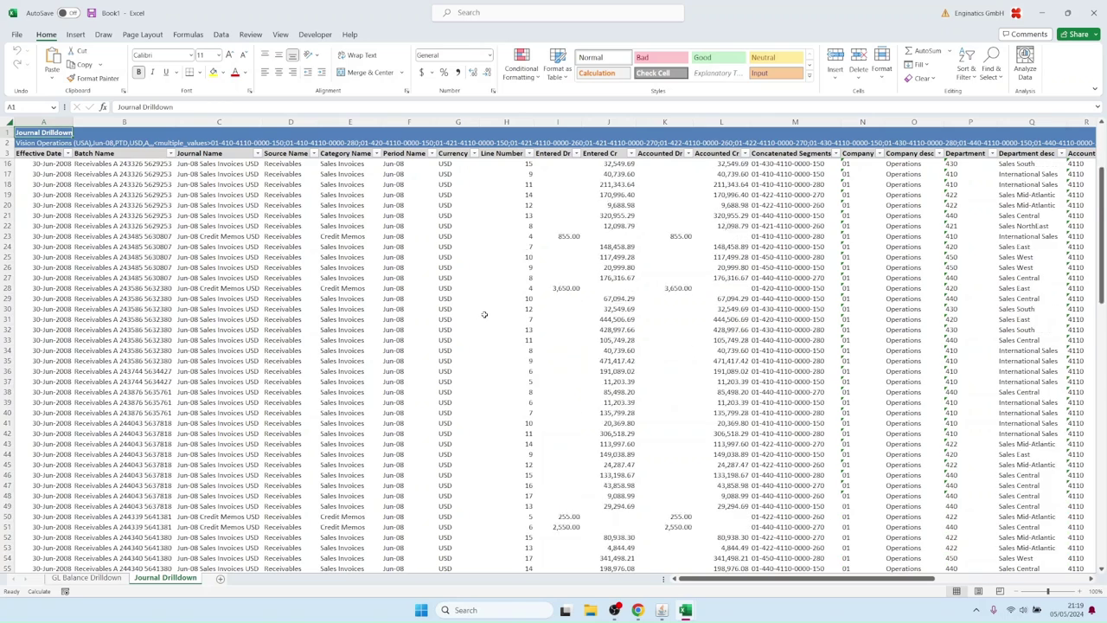
{"action": "scroll", "coordinate": [485, 315], "scroll_direction": "down", "scroll_amount": 14}
{"action": "scroll", "coordinate": [478, 310], "scroll_direction": "up", "scroll_amount": 14}
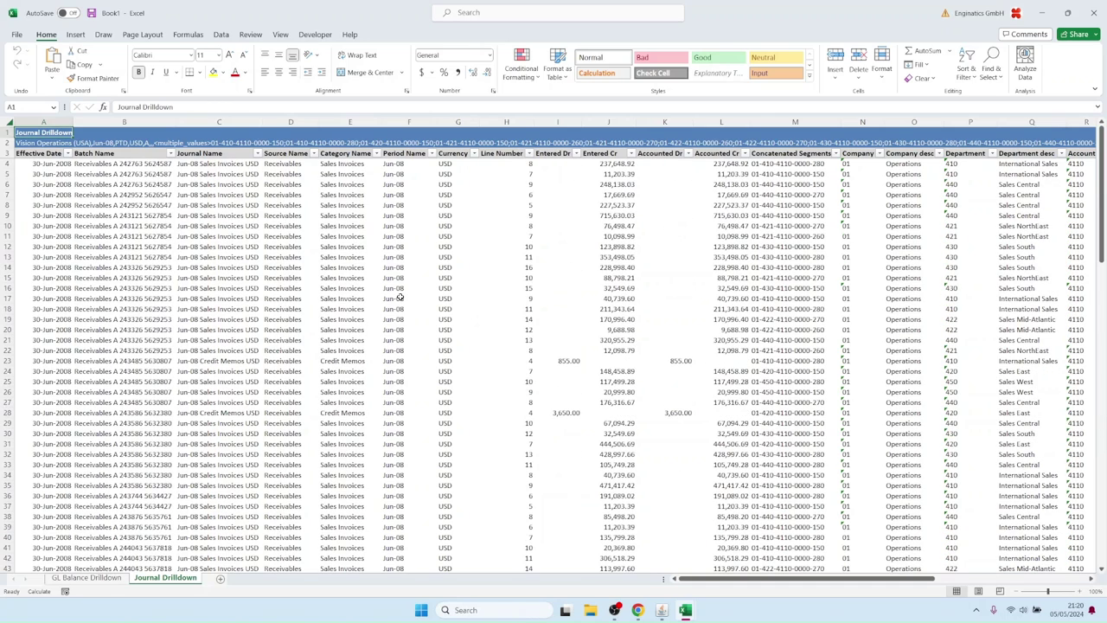
{"action": "left_click_drag", "start_coordinate": [340, 185], "coordinate": [349, 372]}
{"action": "left_click_drag", "start_coordinate": [295, 351], "coordinate": [325, 457]}
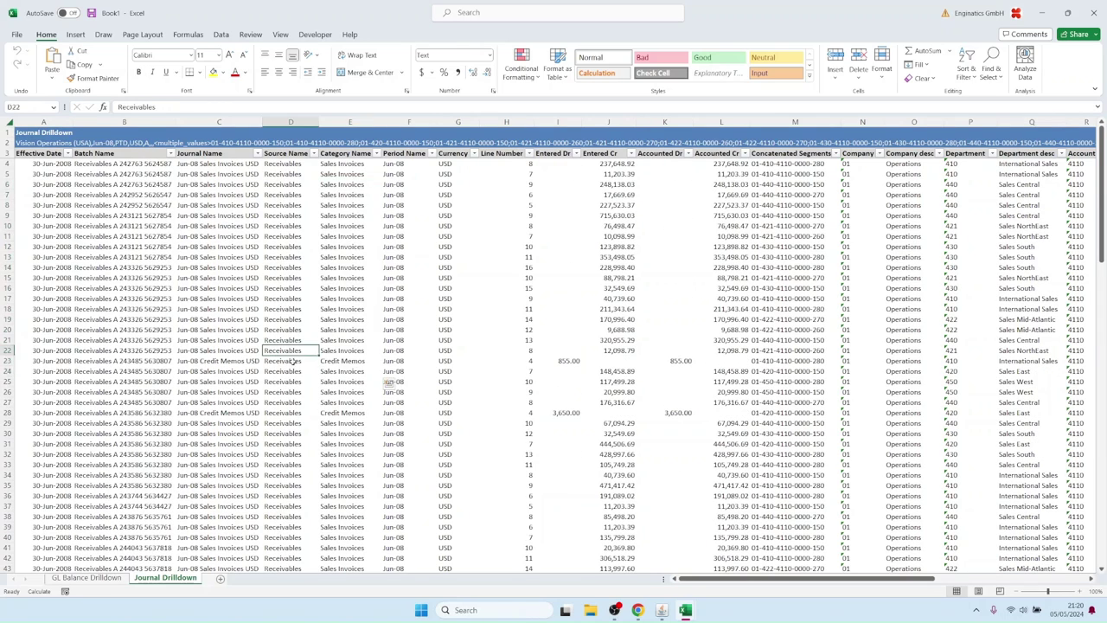
{"action": "scroll", "coordinate": [292, 415], "scroll_direction": "down", "scroll_amount": 14}
{"action": "scroll", "coordinate": [290, 407], "scroll_direction": "up", "scroll_amount": 14}
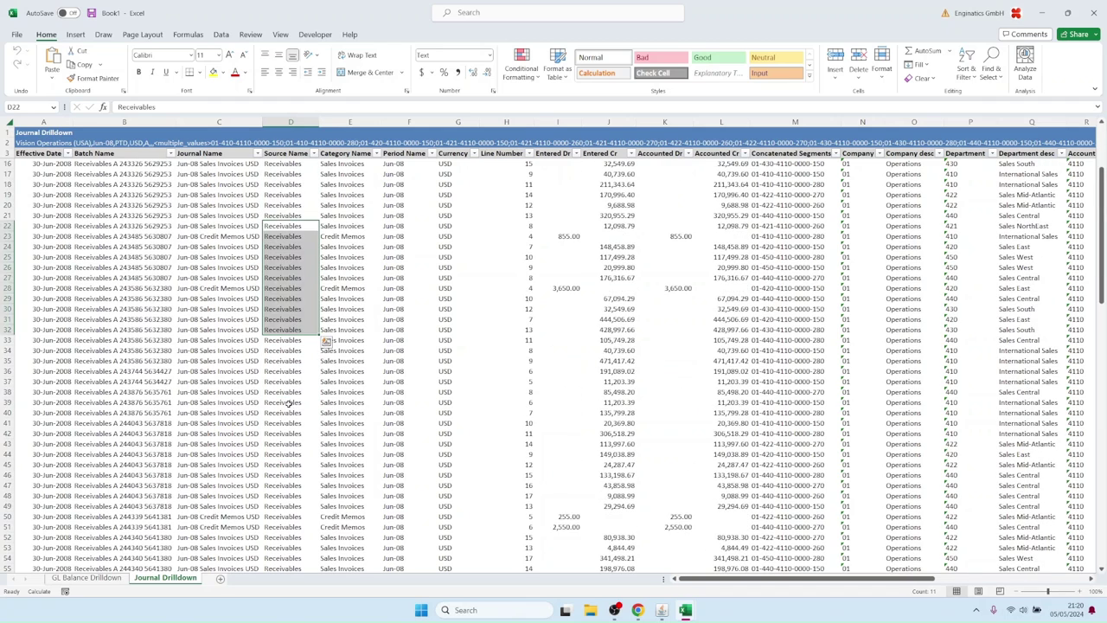
- Drill to the subledger for the journal lines in rows 6 to 37
{"action": "left_click_drag", "start_coordinate": [339, 184], "coordinate": [346, 506]}
{"action": "right_click", "coordinate": [358, 275]}
{"action": "mouse_move", "coordinate": [432, 262]}
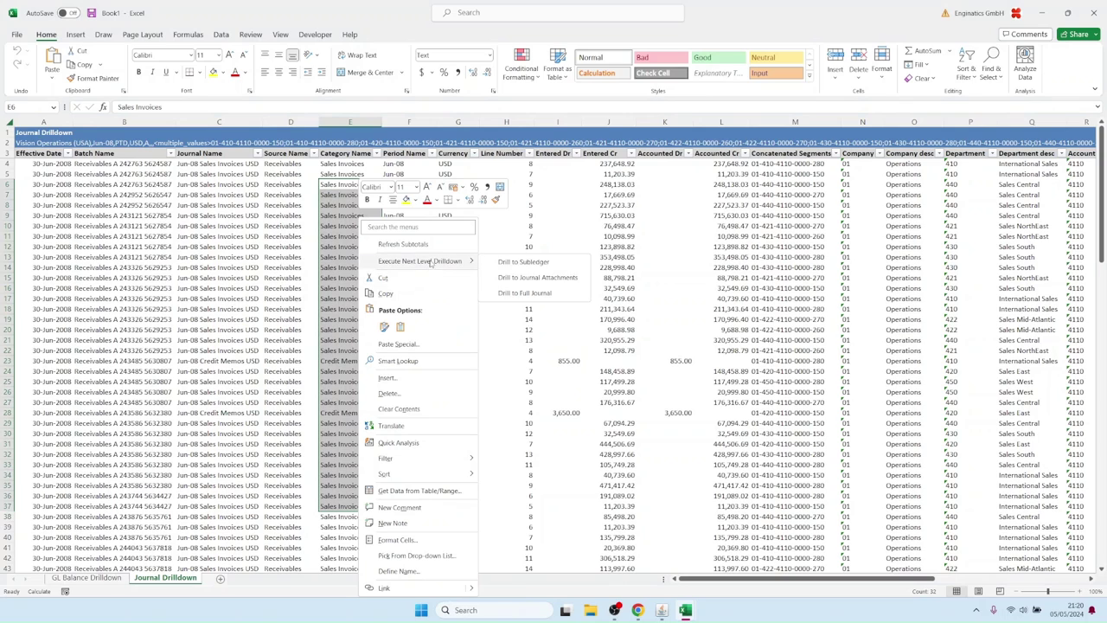
{"action": "left_click", "coordinate": [541, 264]}
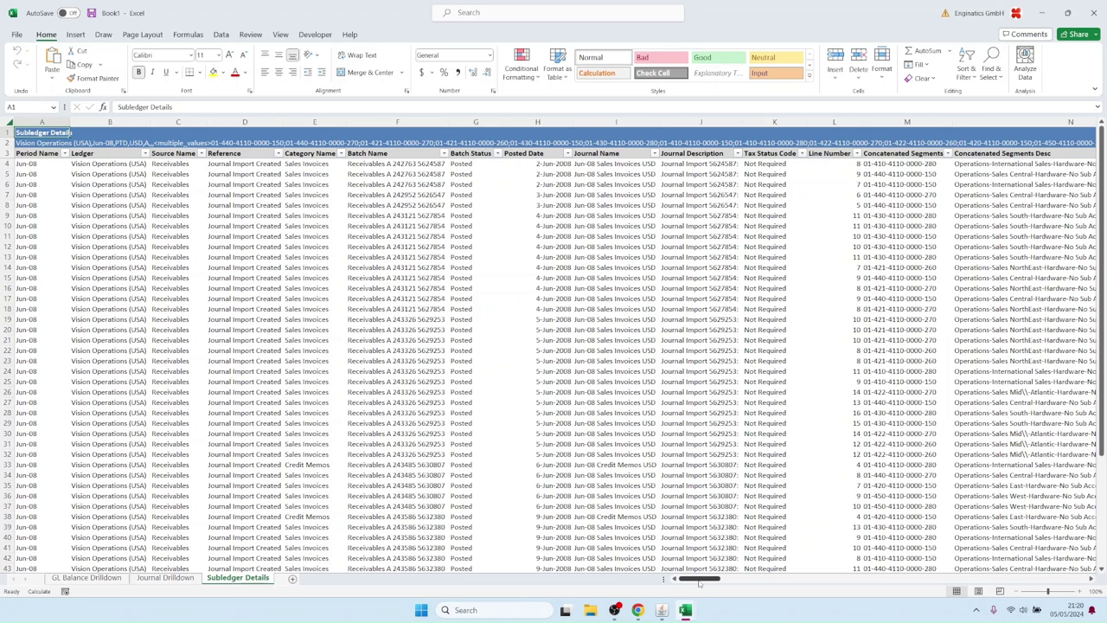
- Examine the Subledger Details columns for entered amounts, transaction numbers, SL batch numbers, invoice numbers, invoice dates and invoice amounts
{"action": "left_click_drag", "start_coordinate": [692, 582], "coordinate": [714, 589]}
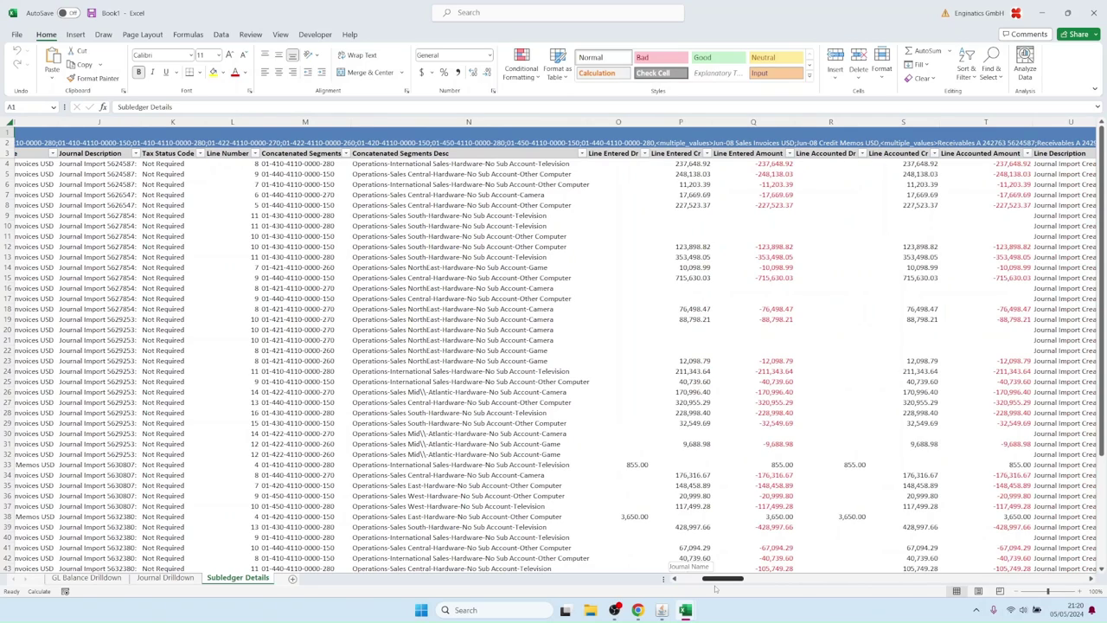
{"action": "left_click_drag", "start_coordinate": [715, 589], "coordinate": [851, 579]}
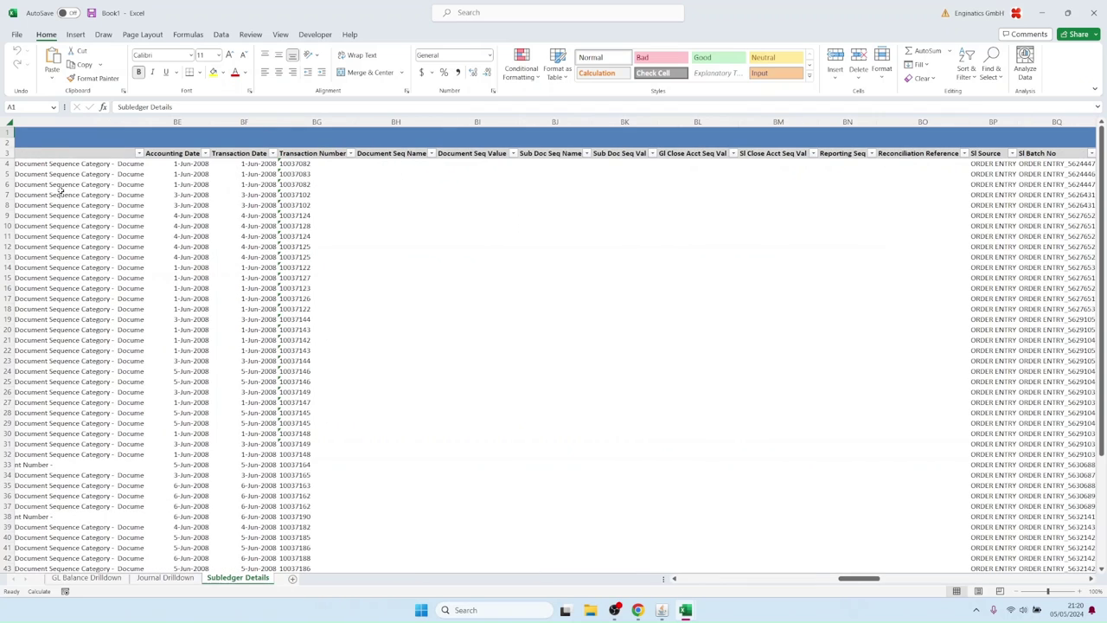
{"action": "left_click_drag", "start_coordinate": [313, 217], "coordinate": [315, 360]}
{"action": "left_click", "coordinate": [630, 319]}
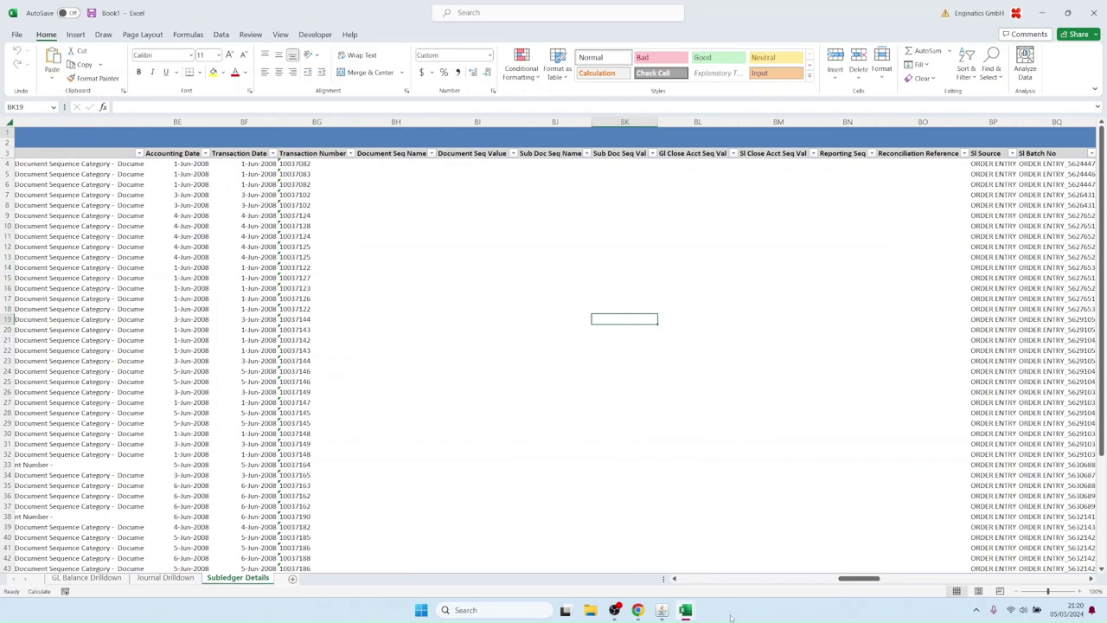
{"action": "left_click_drag", "start_coordinate": [840, 580], "coordinate": [883, 582]}
{"action": "left_click_drag", "start_coordinate": [315, 318], "coordinate": [299, 350]}
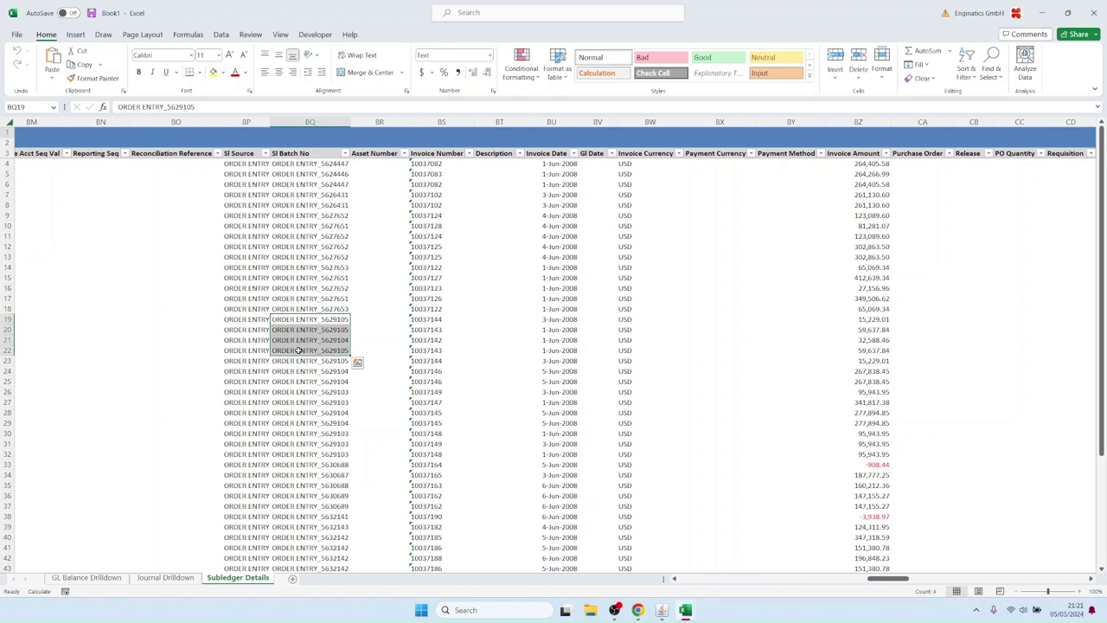
{"action": "left_click_drag", "start_coordinate": [447, 261], "coordinate": [481, 424]}
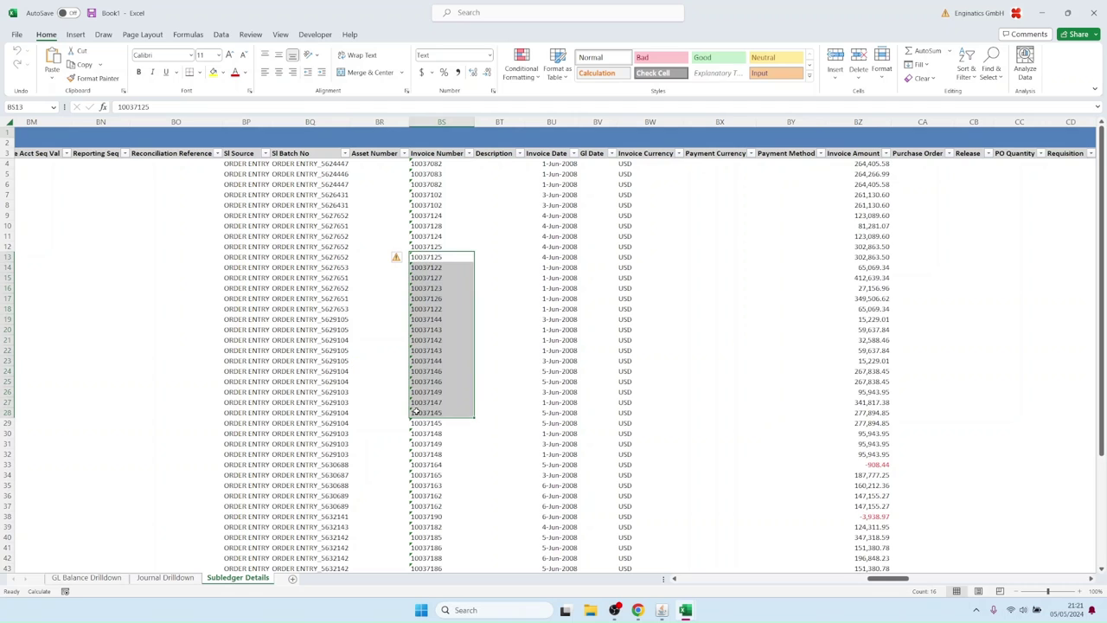
{"action": "left_click", "coordinate": [441, 319]}
{"action": "left_click_drag", "start_coordinate": [562, 299], "coordinate": [558, 330]}
{"action": "left_click", "coordinate": [790, 331]}
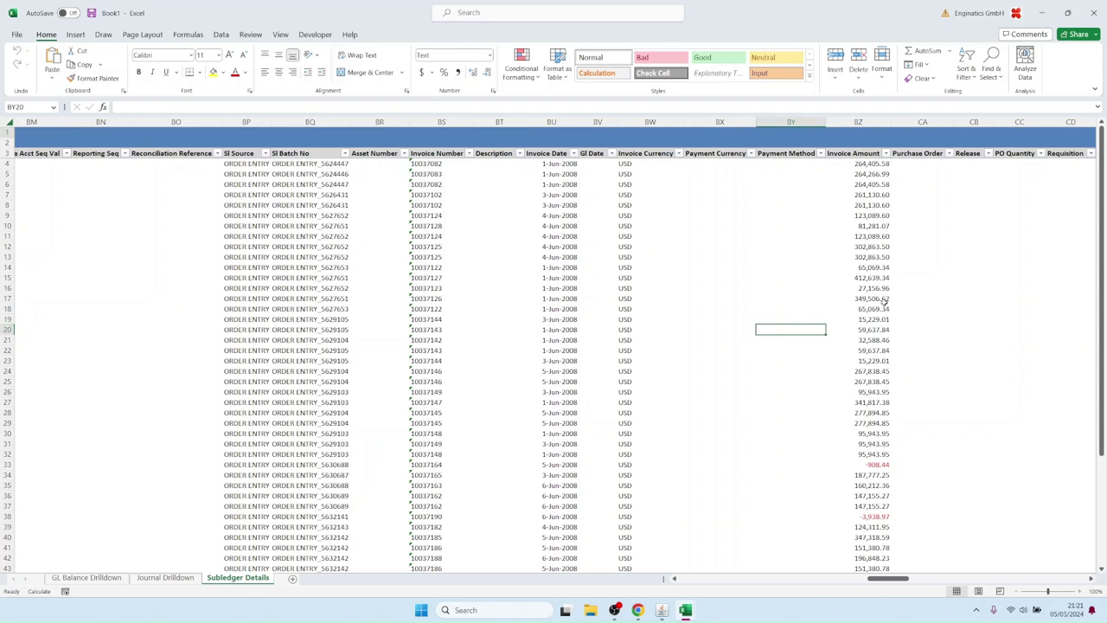
{"action": "left_click_drag", "start_coordinate": [873, 309], "coordinate": [870, 328]}
- Examine the sales order, salesperson, and vendor or customer number, name and site columns of the subledger details
{"action": "left_click", "coordinate": [1001, 580]}
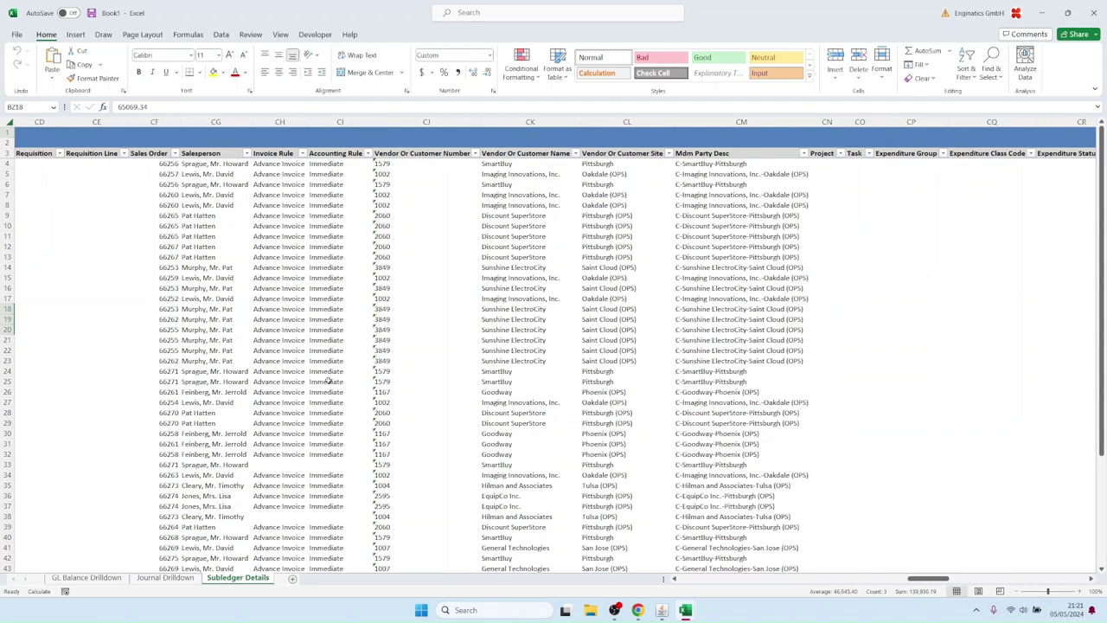
{"action": "left_click_drag", "start_coordinate": [165, 244], "coordinate": [154, 403]}
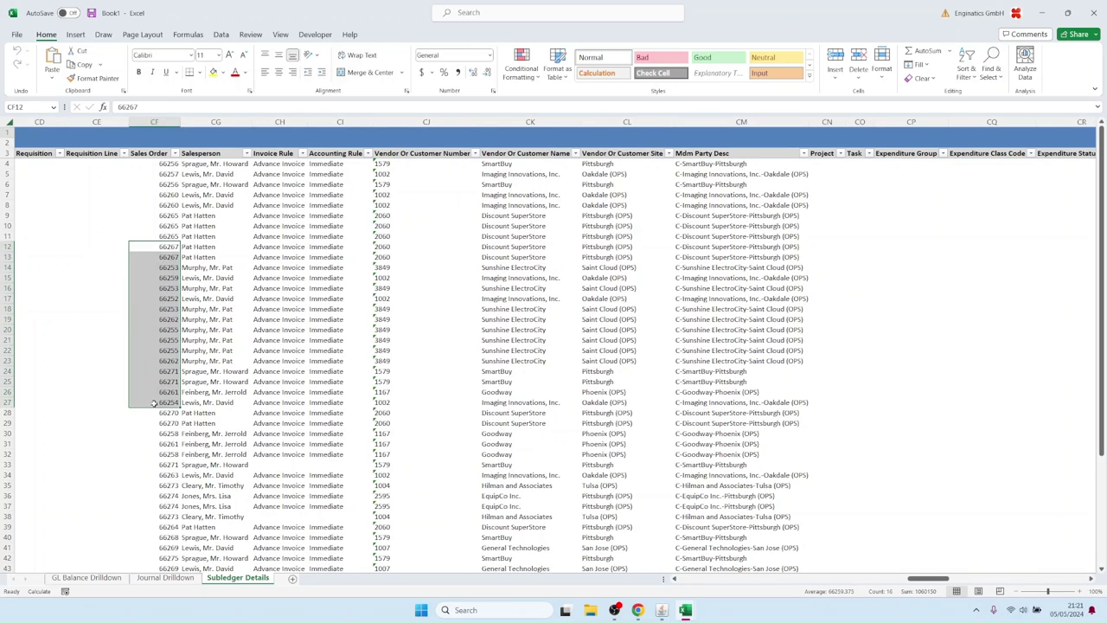
{"action": "left_click_drag", "start_coordinate": [207, 267], "coordinate": [216, 339]}
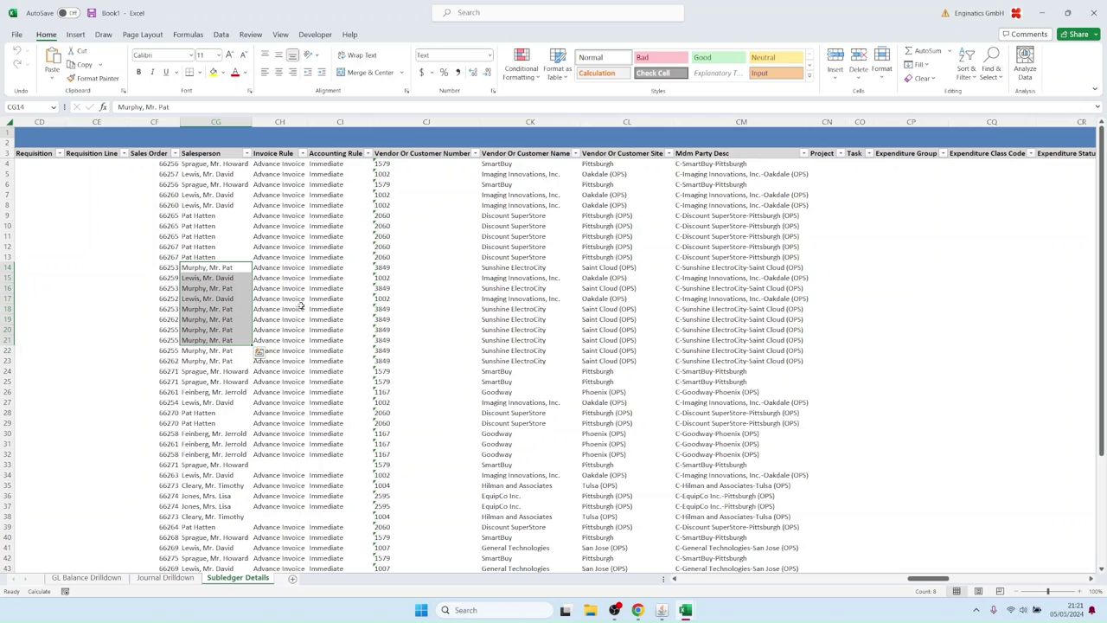
{"action": "left_click_drag", "start_coordinate": [412, 264], "coordinate": [415, 372]}
{"action": "left_click_drag", "start_coordinate": [493, 258], "coordinate": [503, 373]}
{"action": "left_click_drag", "start_coordinate": [605, 257], "coordinate": [610, 350]}
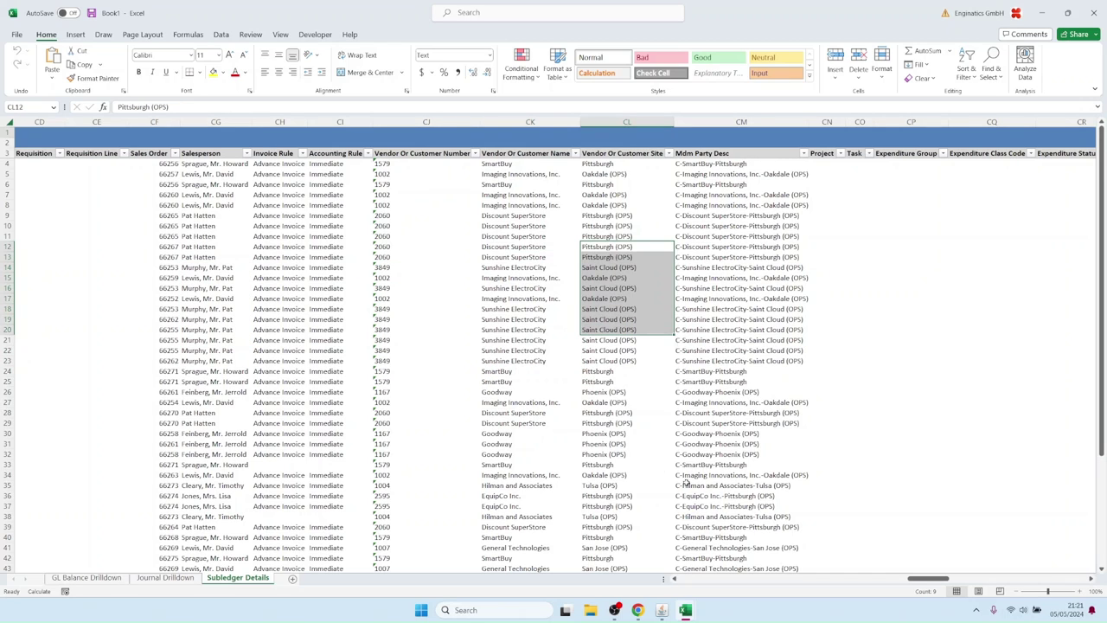
{"action": "left_click", "coordinate": [711, 381]}
- Open the Oracle transaction for row 13 from the View Transaction column and inspect its line items
{"action": "left_click_drag", "start_coordinate": [941, 580], "coordinate": [1092, 595]}
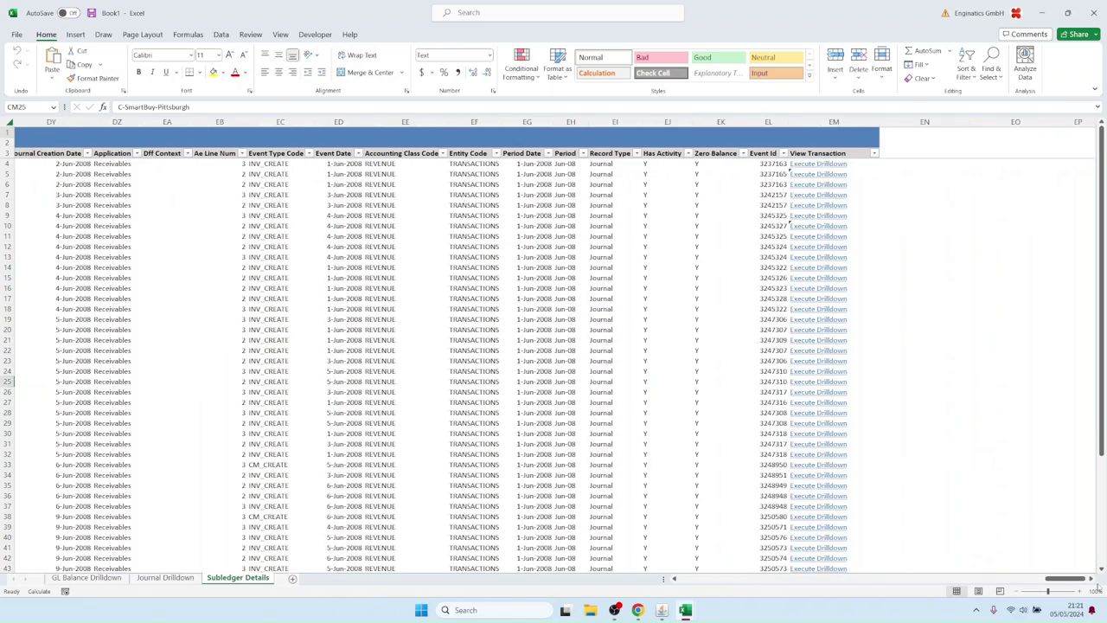
{"action": "left_click", "coordinate": [816, 257]}
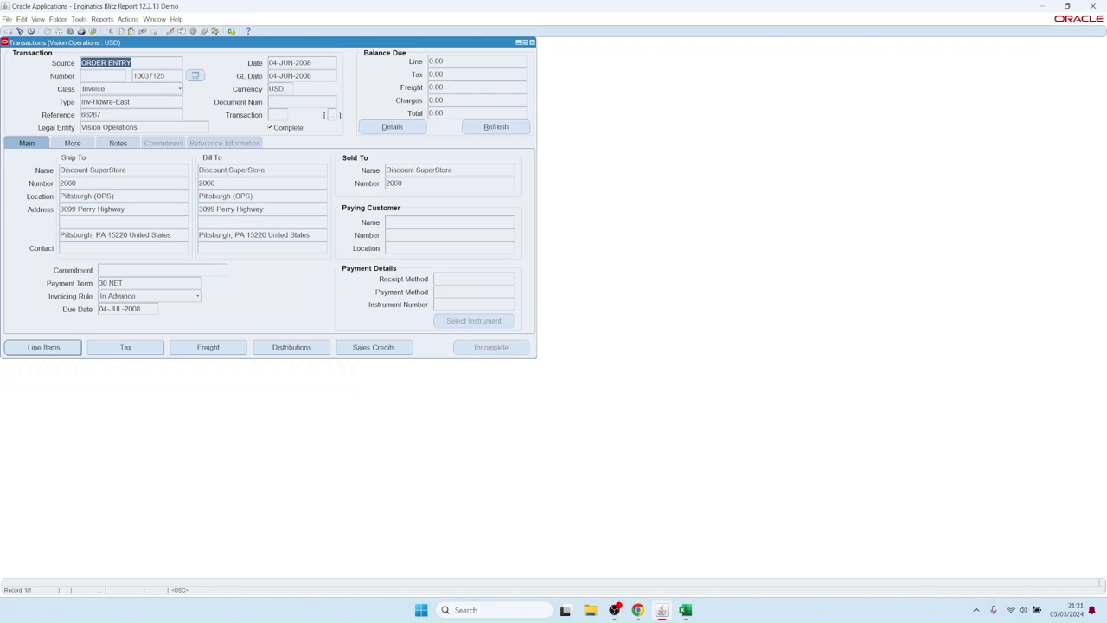
{"action": "left_click", "coordinate": [172, 75]}
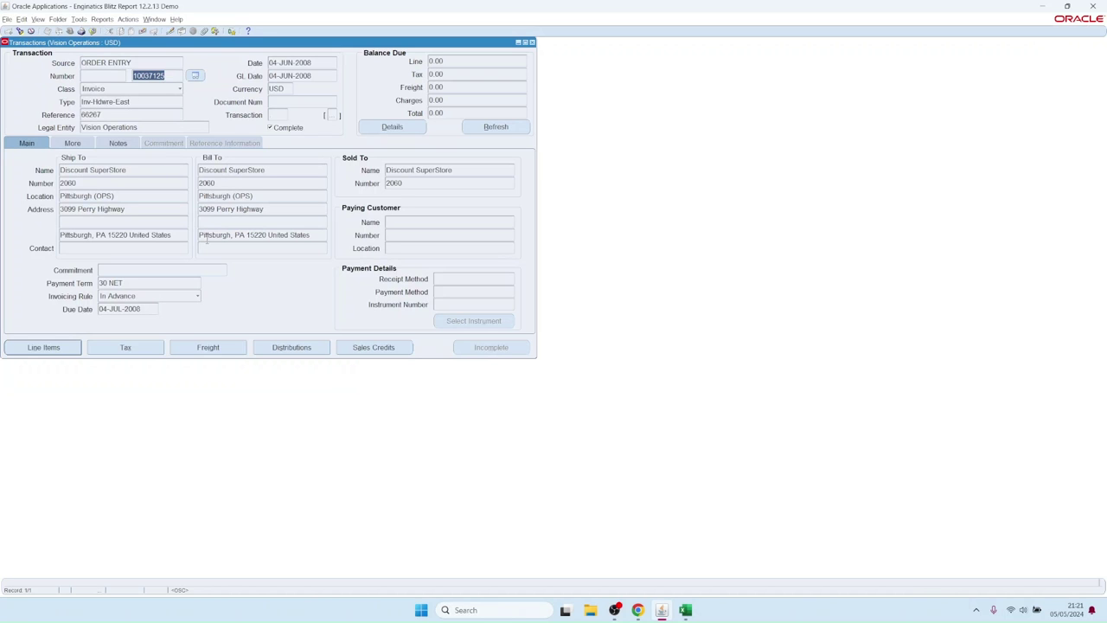
{"action": "left_click", "coordinate": [52, 347]}
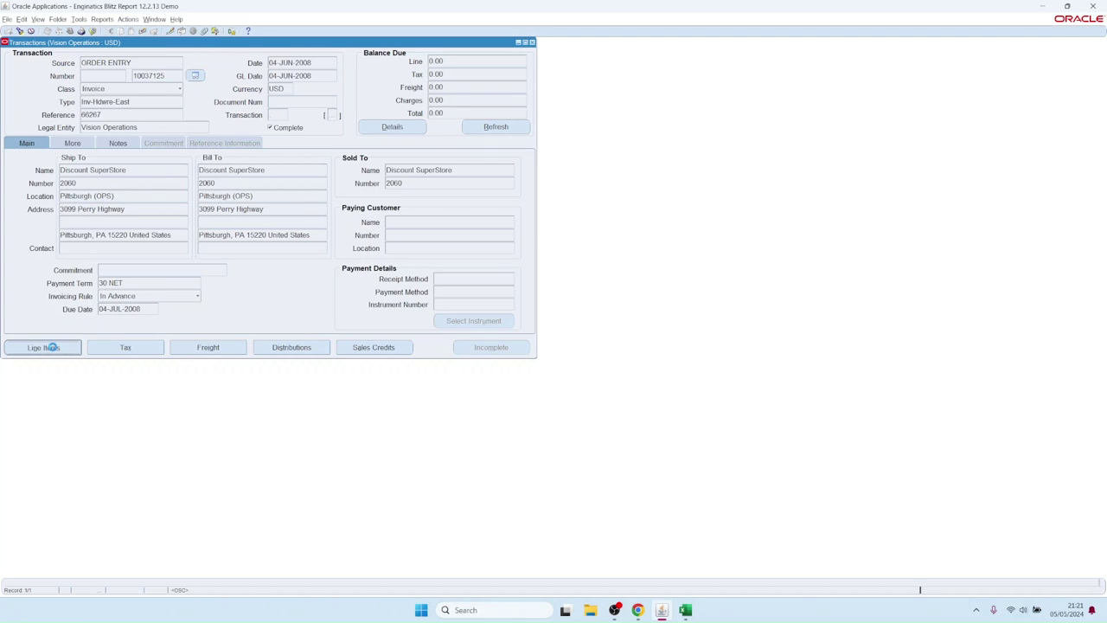
{"action": "key", "text": "Tab"}
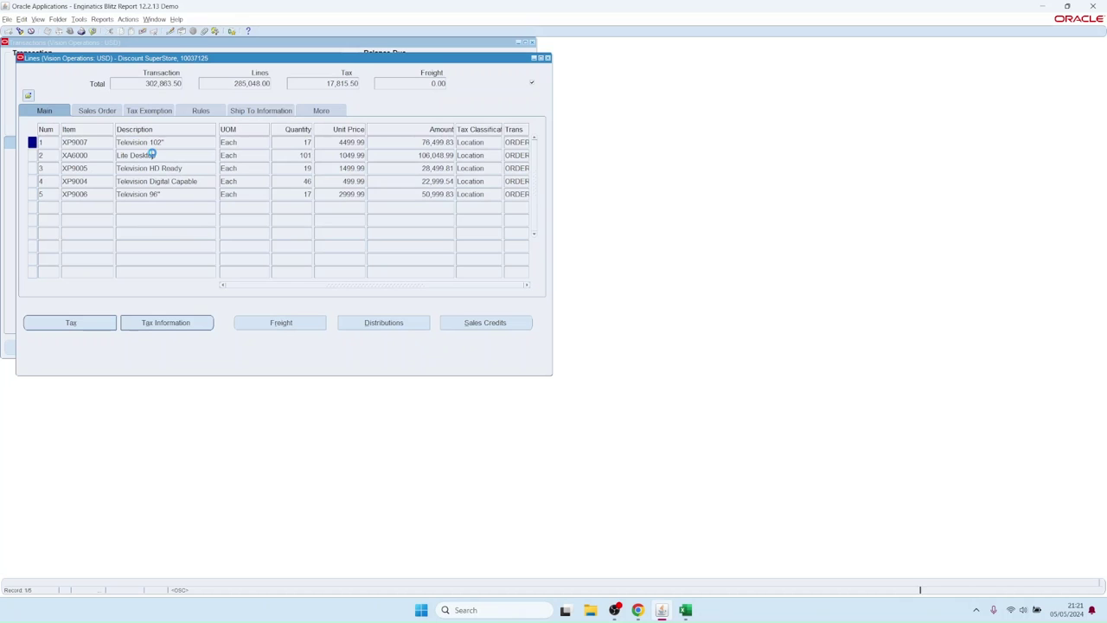
{"action": "key", "text": "Down"}
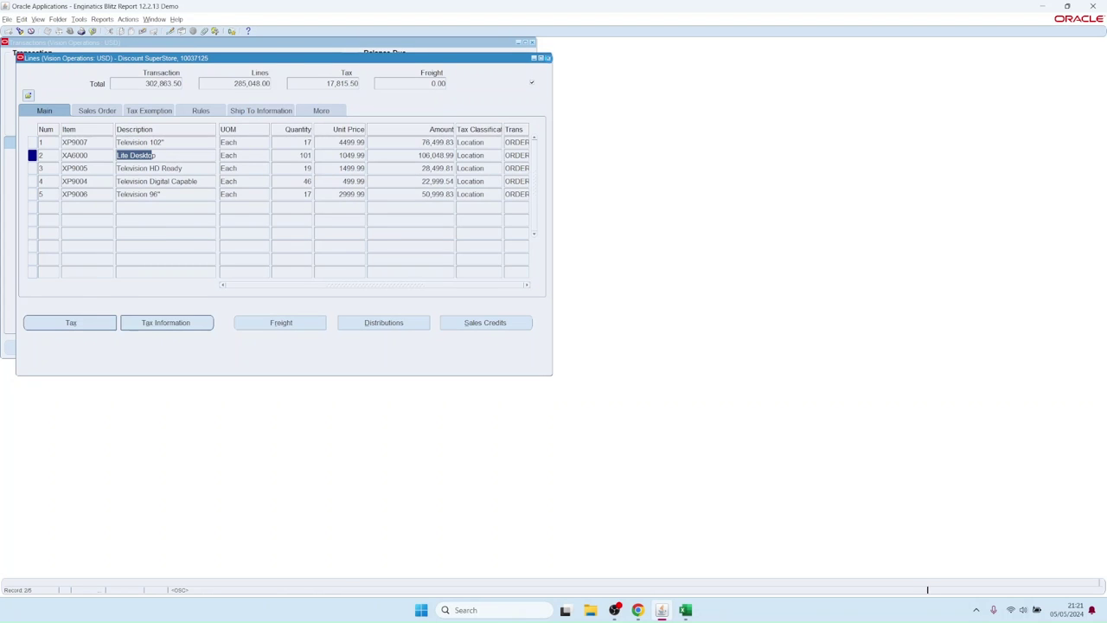
- Close the Oracle lines and transaction windows and switch back to the GL Financial Statement workbook in Excel
{"action": "left_click", "coordinate": [547, 58]}
{"action": "left_click", "coordinate": [531, 42]}
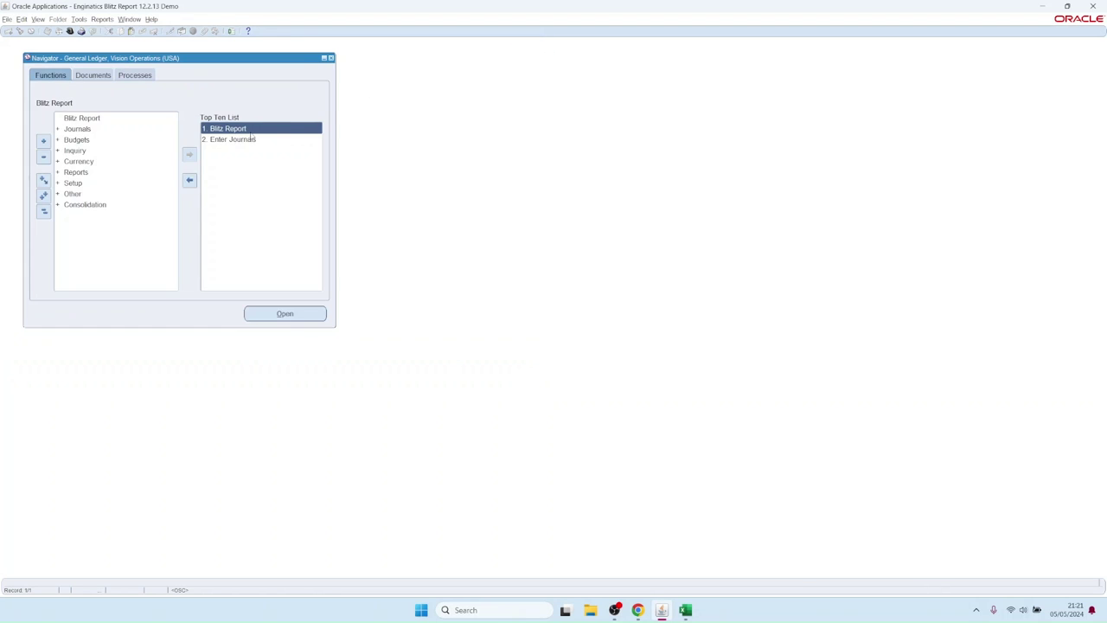
{"action": "mouse_move", "coordinate": [685, 608]}
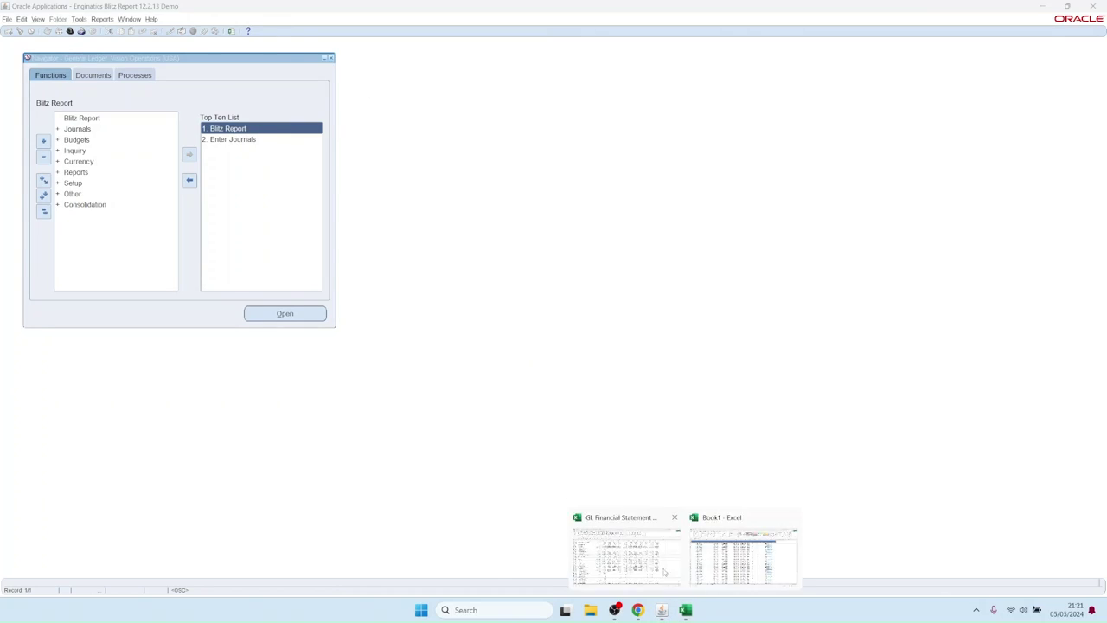
{"action": "left_click", "coordinate": [656, 562]}
{"action": "scroll", "coordinate": [353, 289], "scroll_direction": "up", "scroll_amount": 10}
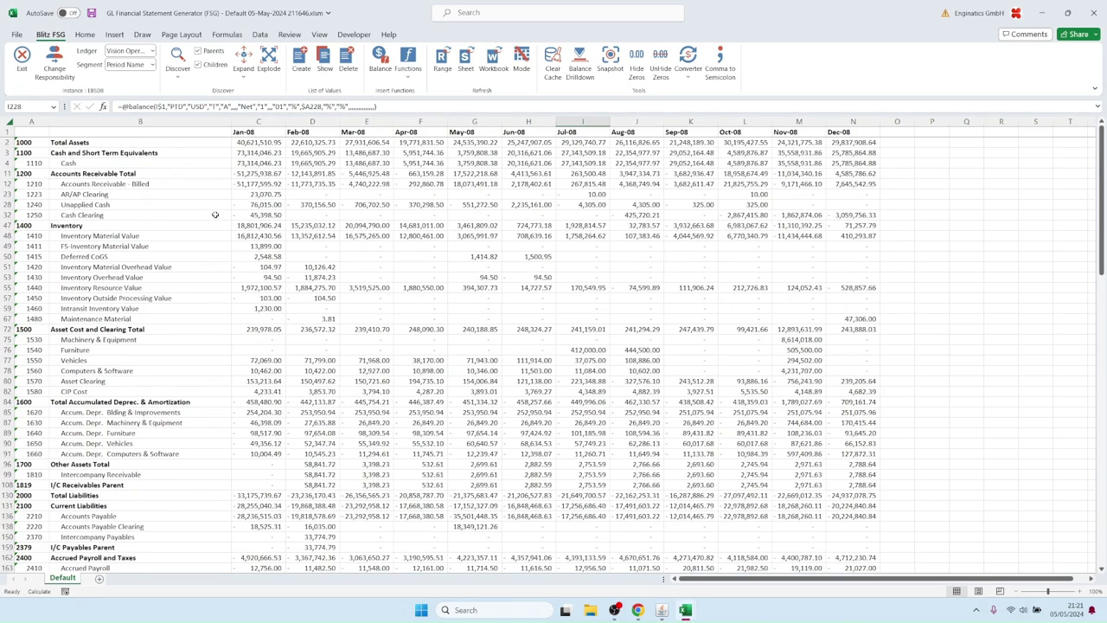
- Switch to Oracle Applications and run the GL Financial Statement Generator (FSG) report with the Income Summary Statement template
{"action": "mouse_move", "coordinate": [637, 610]}
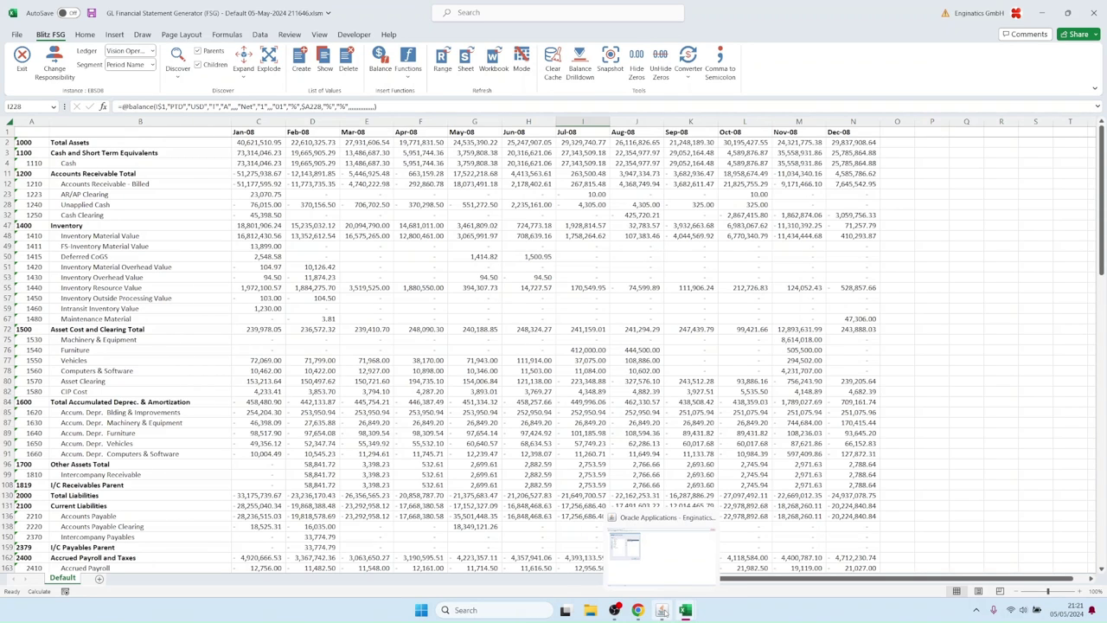
{"action": "left_click", "coordinate": [662, 576]}
{"action": "double_click", "coordinate": [234, 130]}
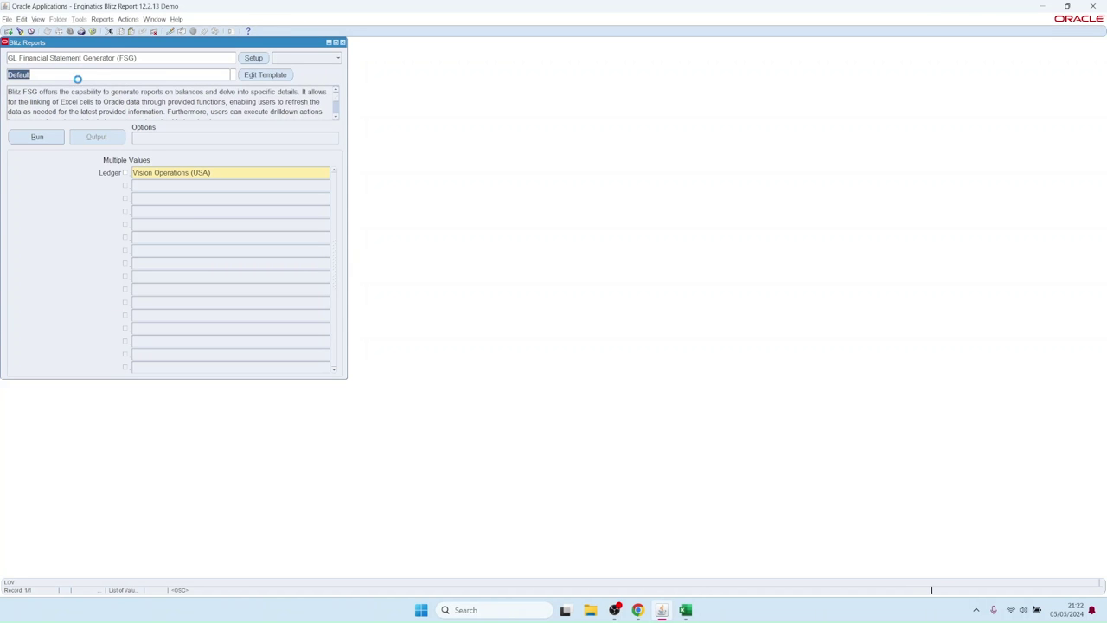
{"action": "key", "text": "ctrl+l"}
{"action": "double_click", "coordinate": [256, 272]}
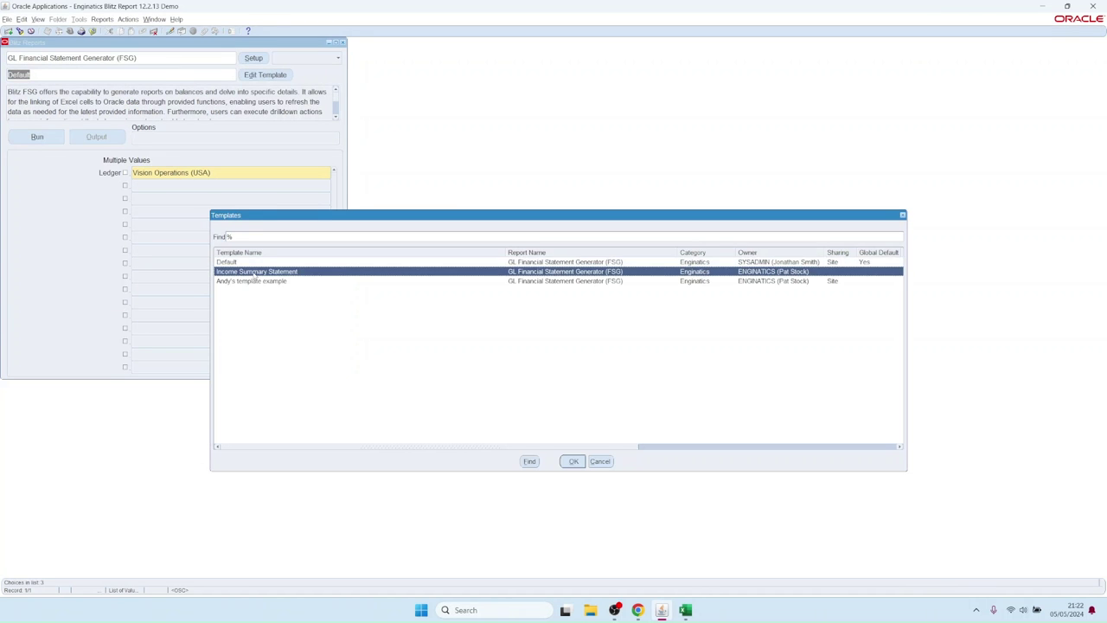
{"action": "left_click", "coordinate": [47, 140]}
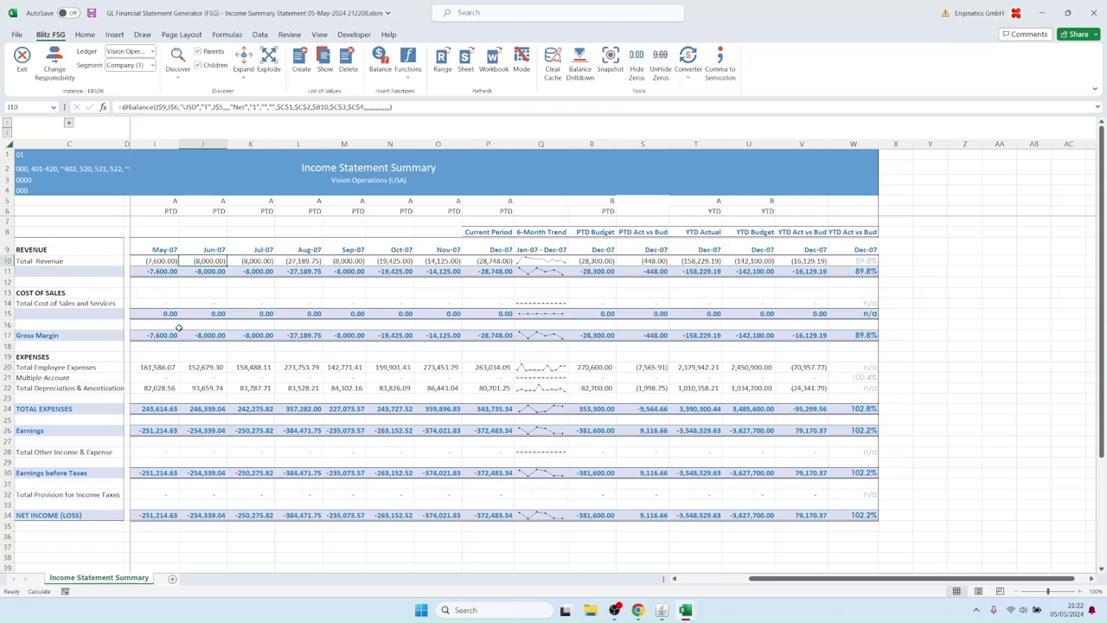
- Inspect the formulas behind the Jun-07 Gross Margin and the Jul-07 Total Revenue in the Income Statement Summary
{"action": "left_click", "coordinate": [209, 336]}
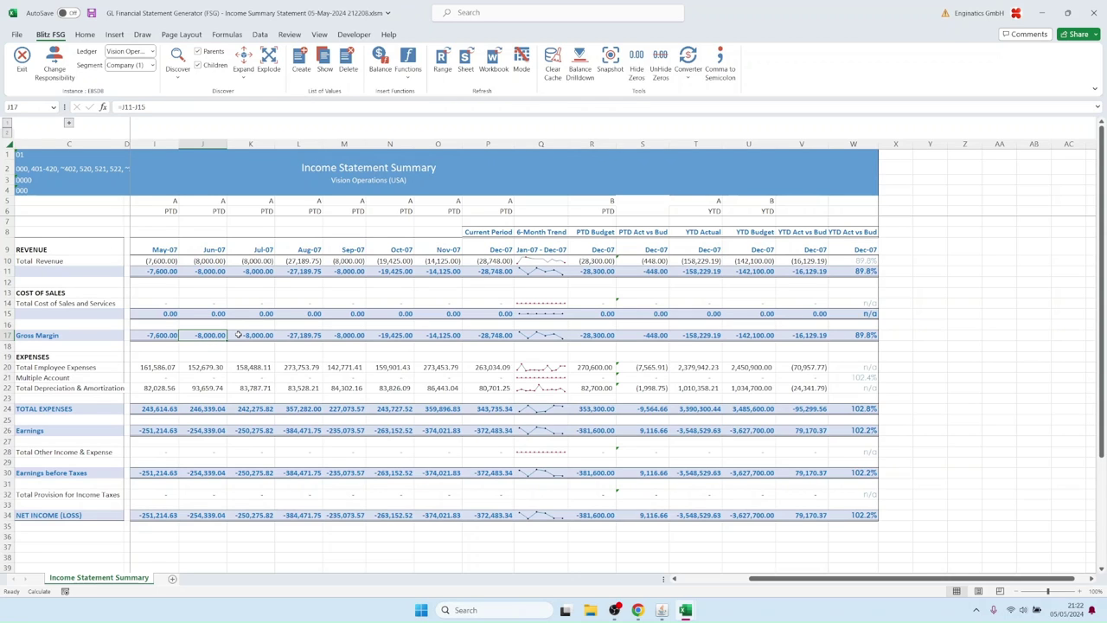
{"action": "key", "text": "F2"}
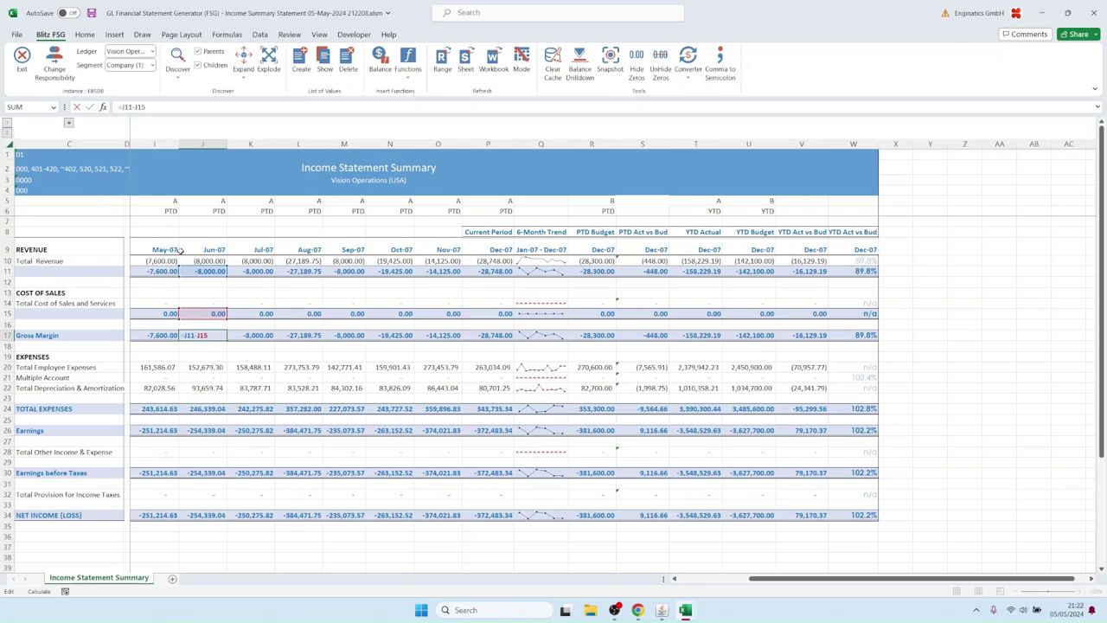
{"action": "key", "text": "Escape"}
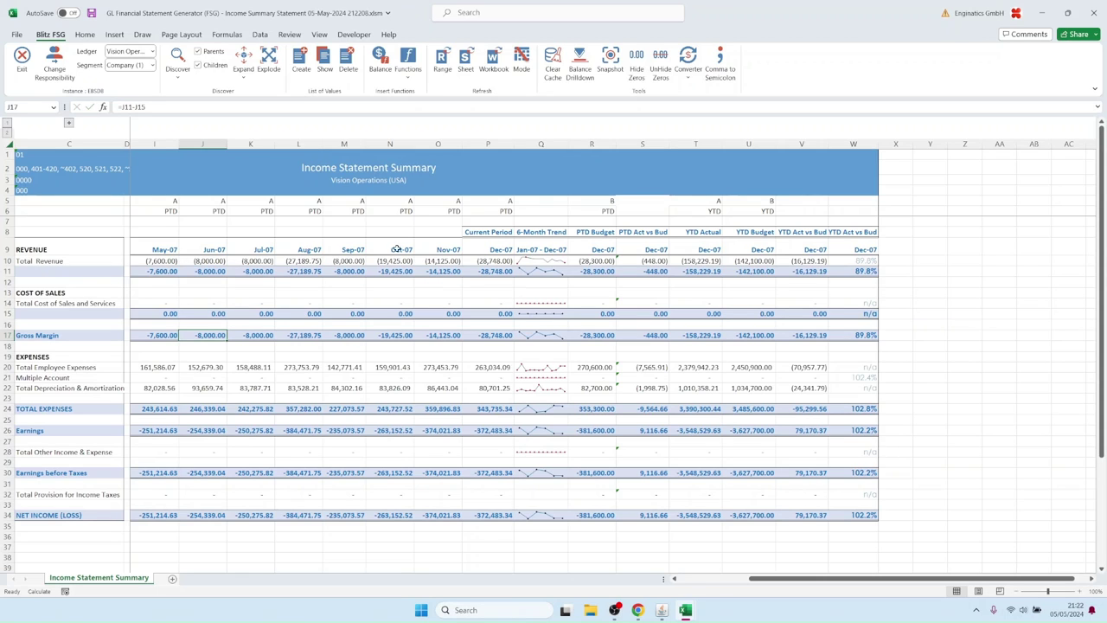
{"action": "left_click", "coordinate": [257, 262]}
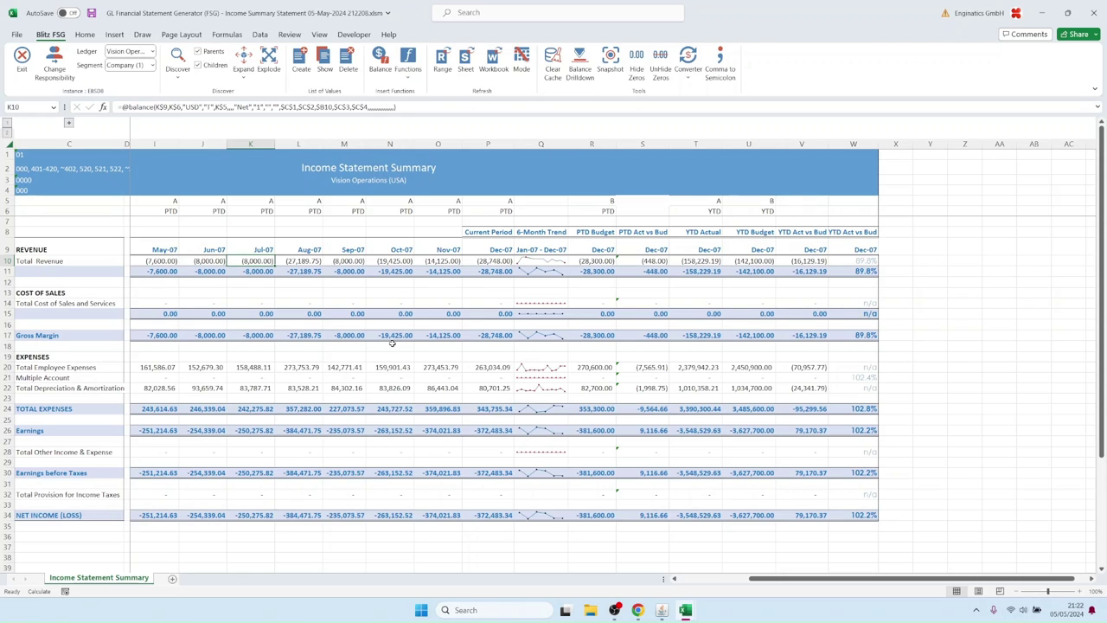